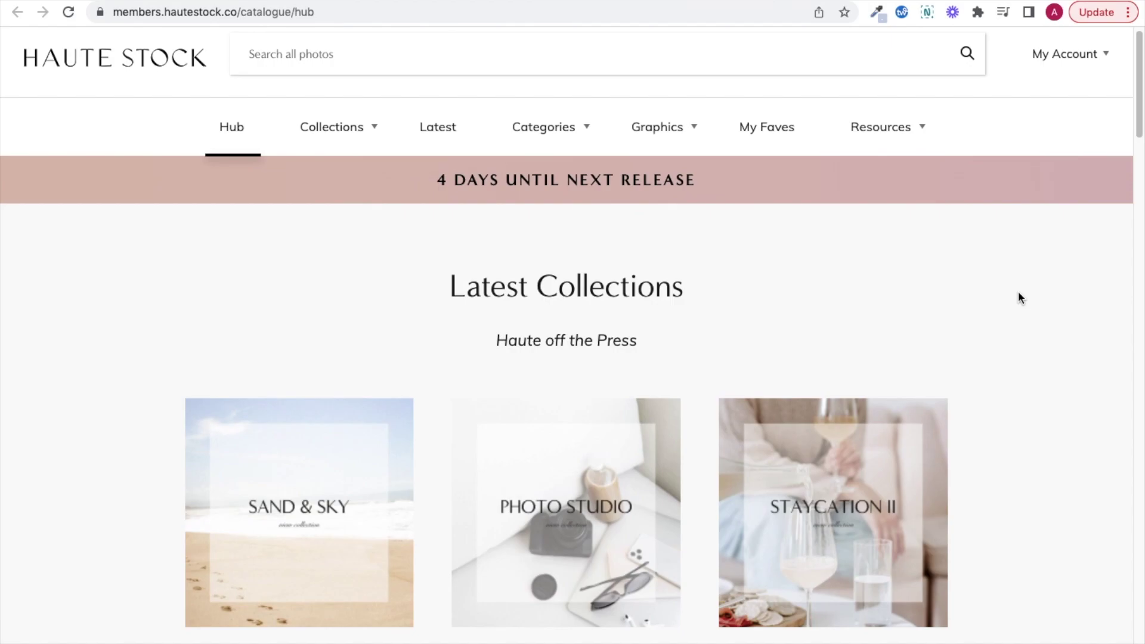
Step: Browse Haute Stock's Guides and Templates categories down to the Fashion Edit Workbook Template
scroll(1018, 294, "down", 10)
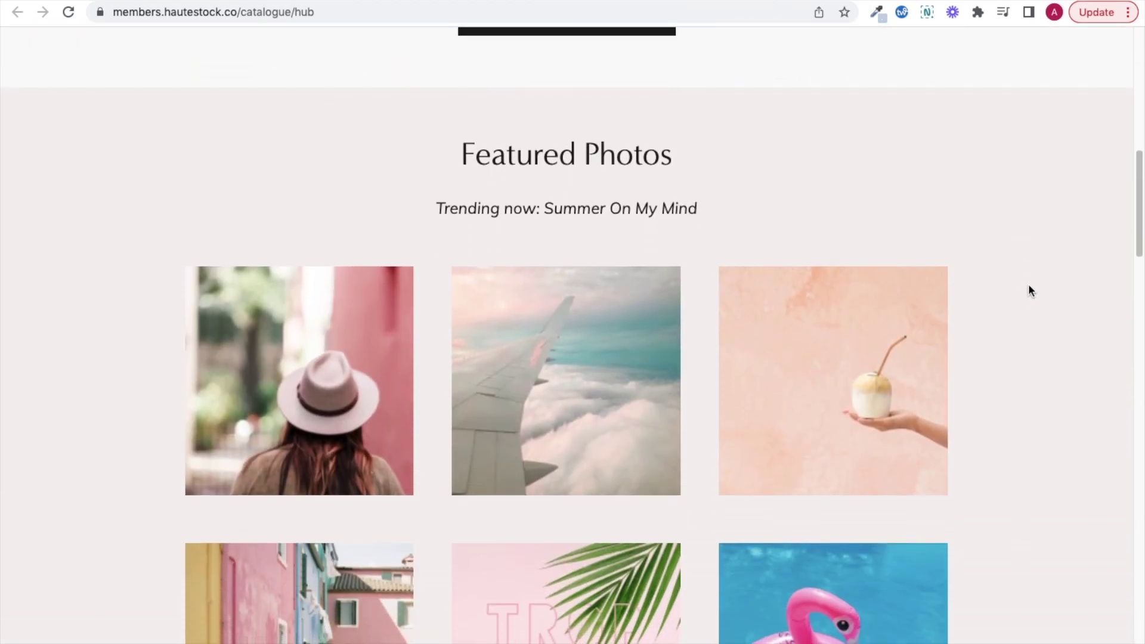
scroll(1028, 290, "down", 10)
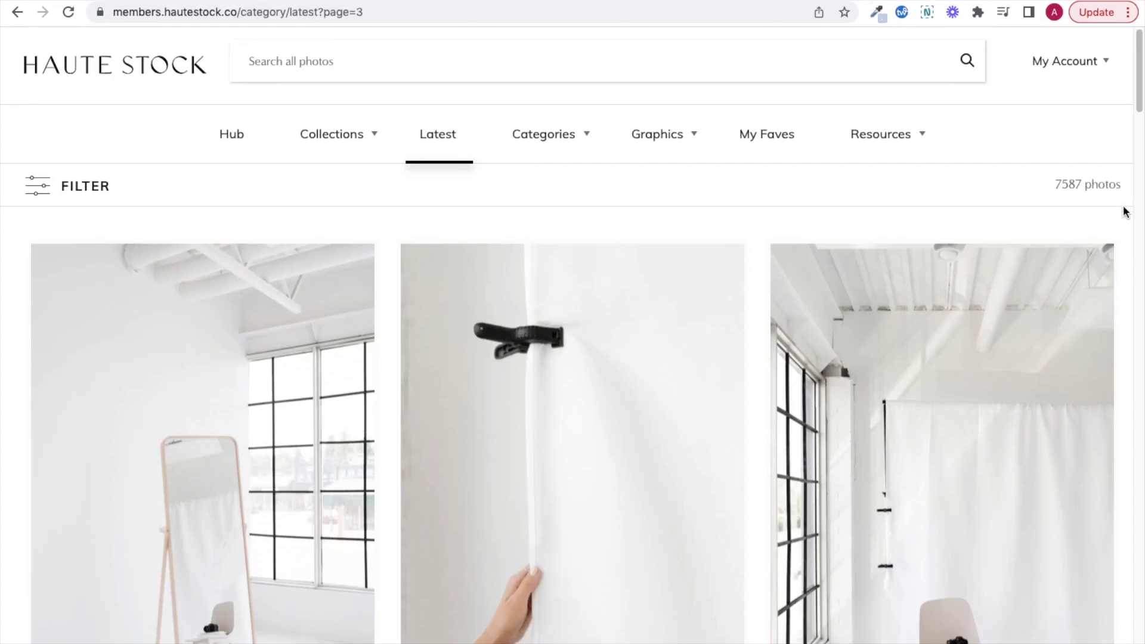
scroll(1126, 212, "down", 20)
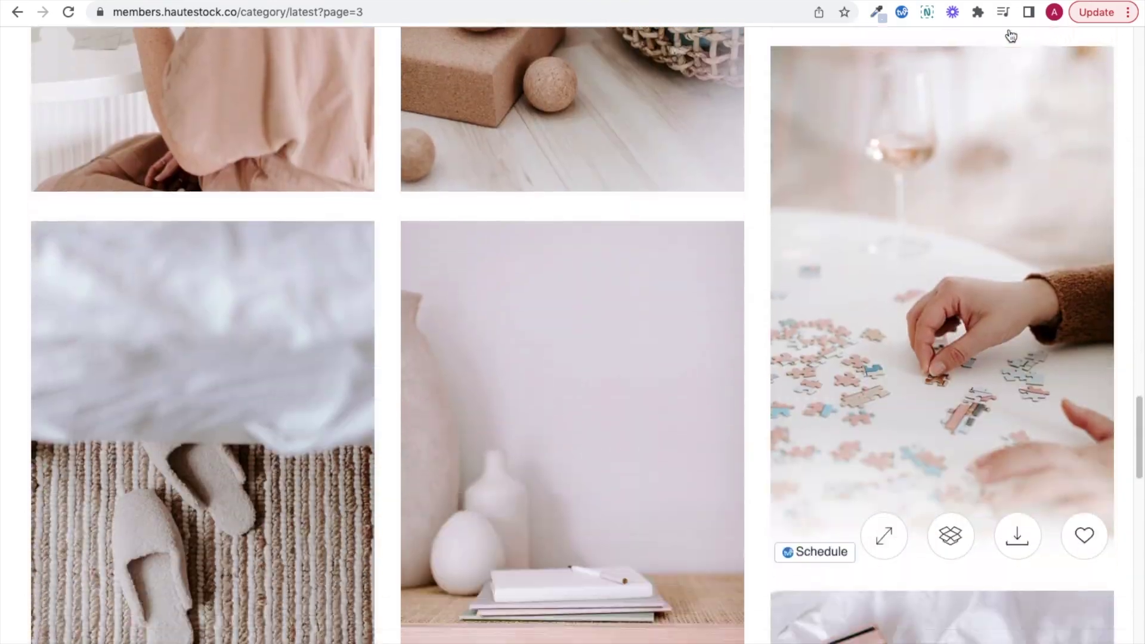
scroll(1011, 36, "down", 5)
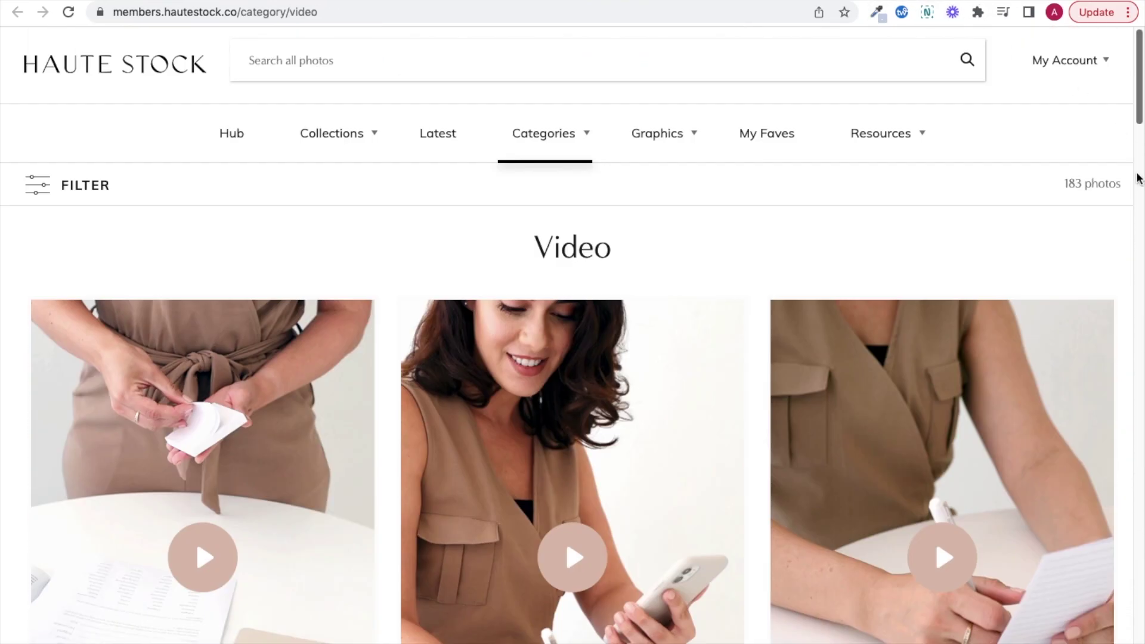
left_click(1138, 173)
scroll(1137, 176, "down", 12)
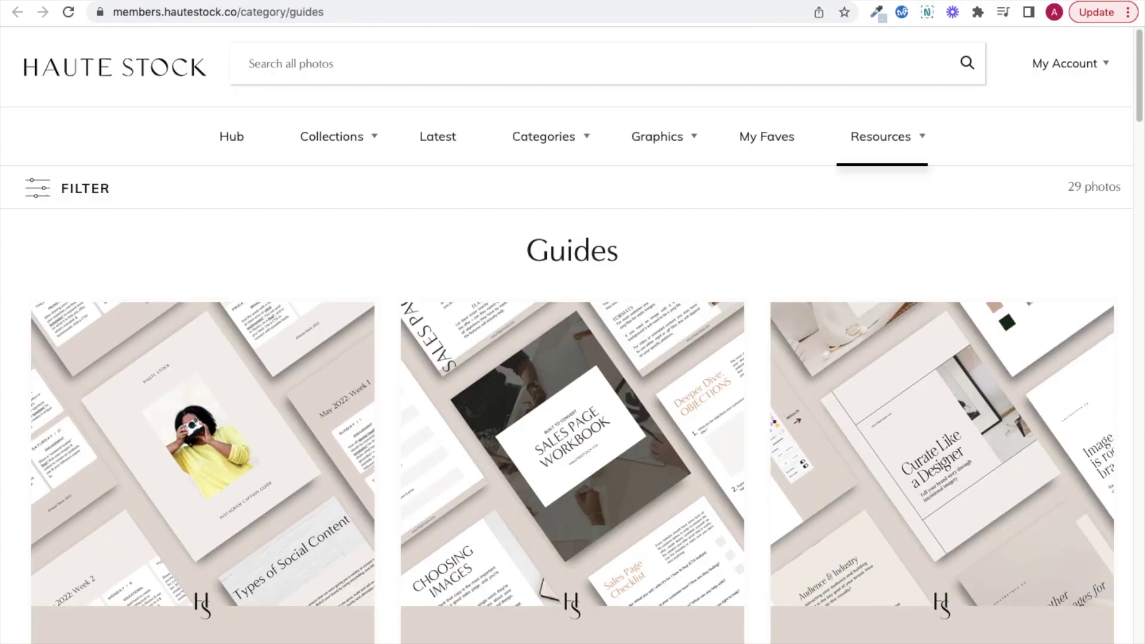
scroll(1108, 191, "down", 10)
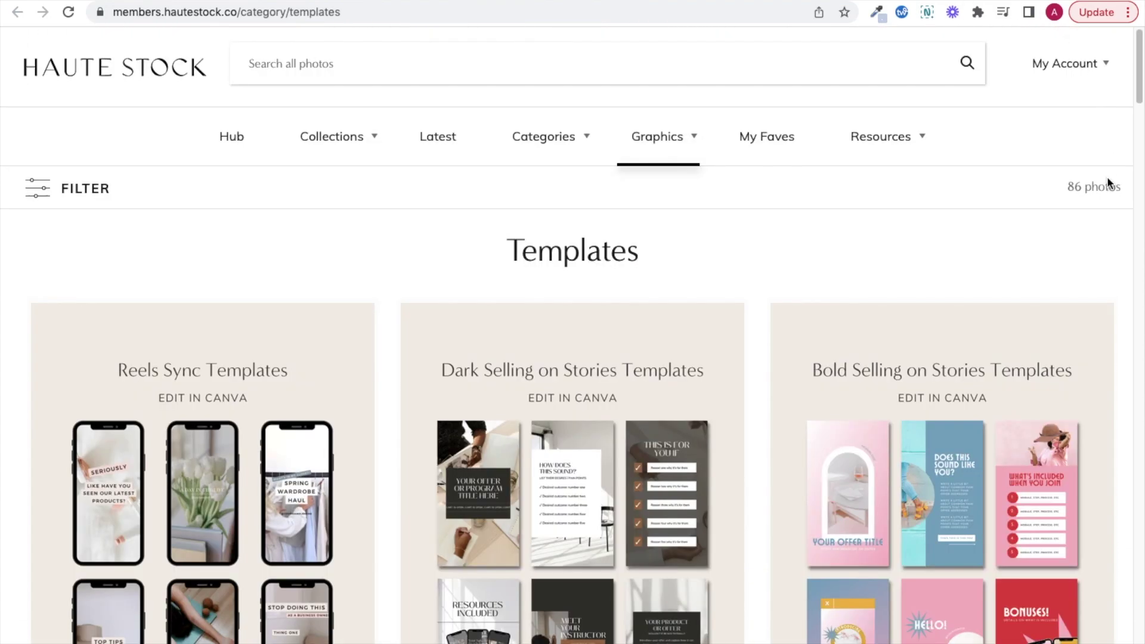
scroll(1108, 177, "down", 20)
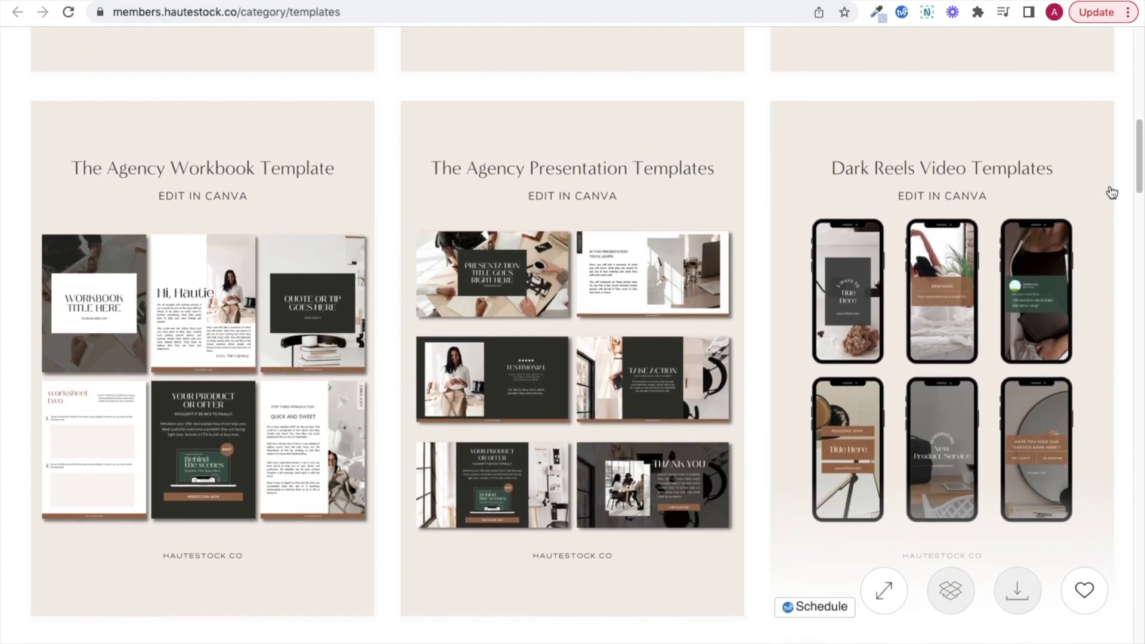
scroll(1113, 192, "down", 5)
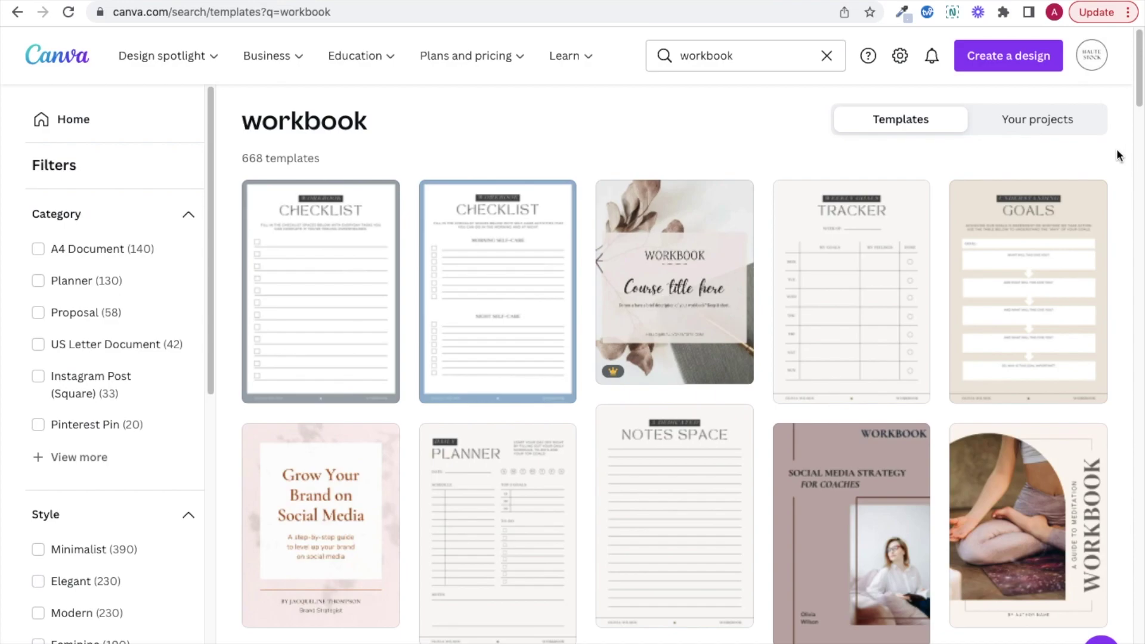
Step: Scroll through Canva's 668 'workbook' template results
scroll(1120, 157, "down", 15)
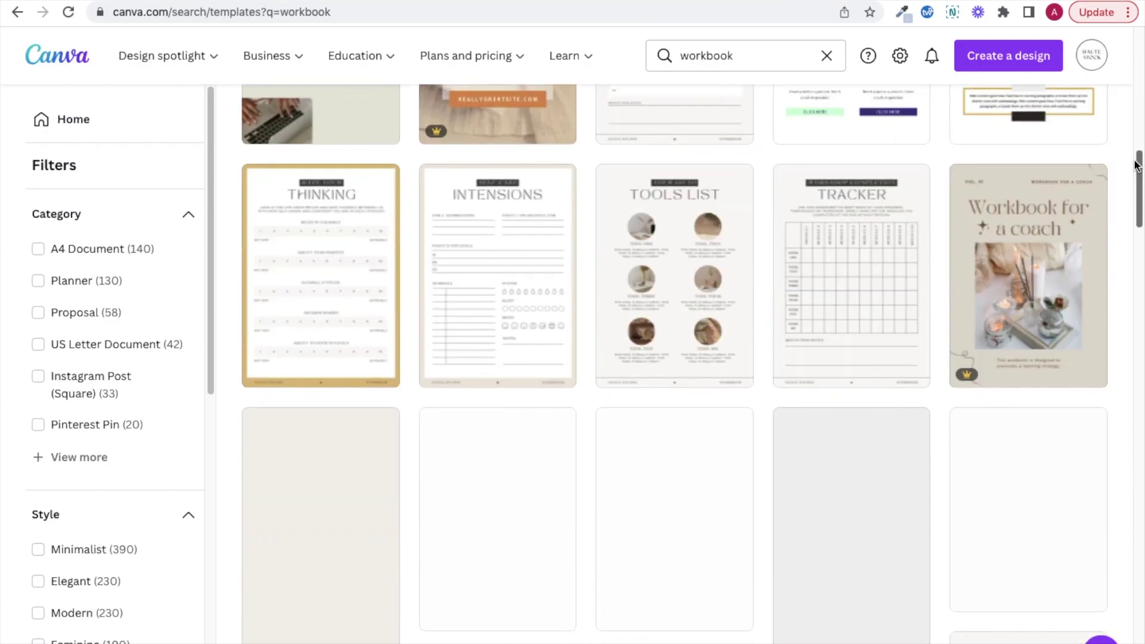
scroll(1135, 166, "down", 8)
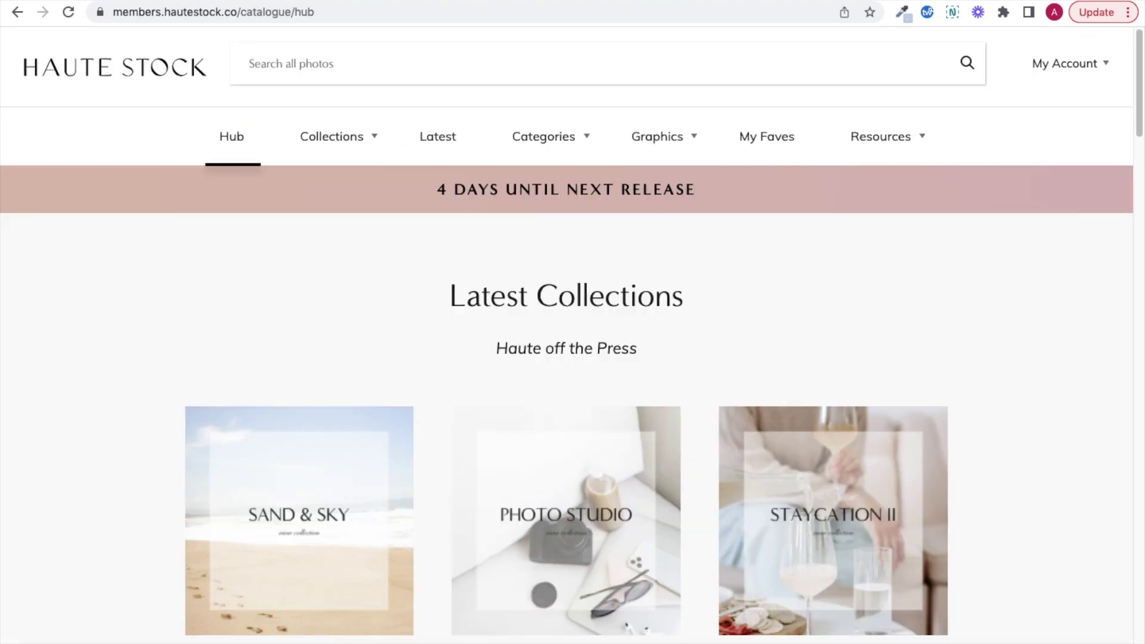
Step: Open the Fashion Edit Workbook Template from Graphics > Templates as an editable Canva copy
mouse_move(652, 145)
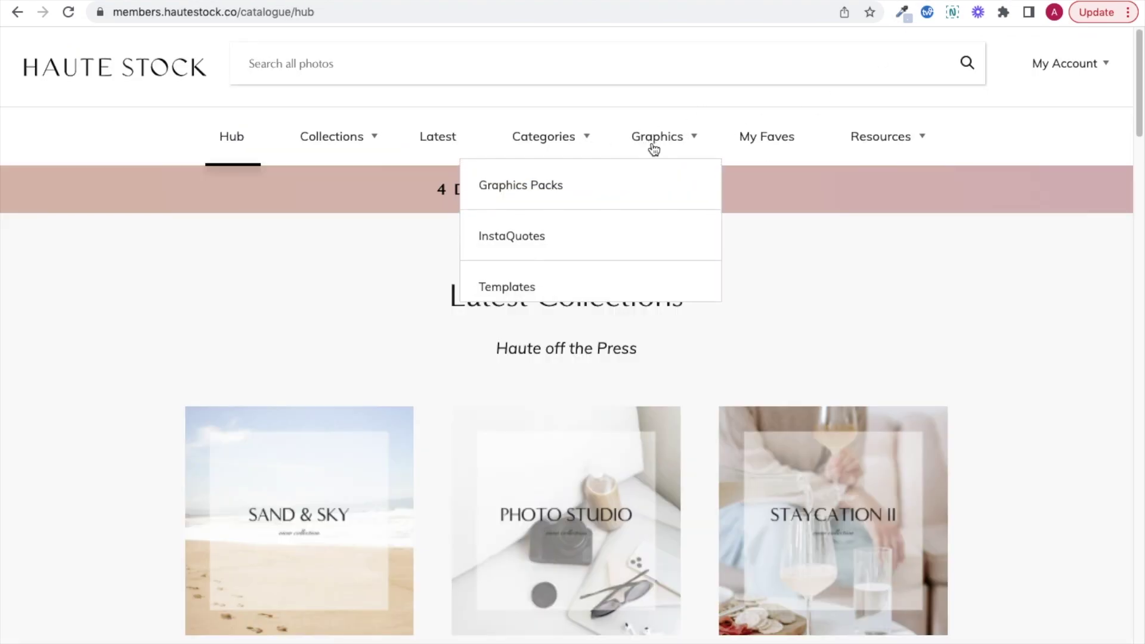
left_click(565, 301)
scroll(1013, 328, "down", 9)
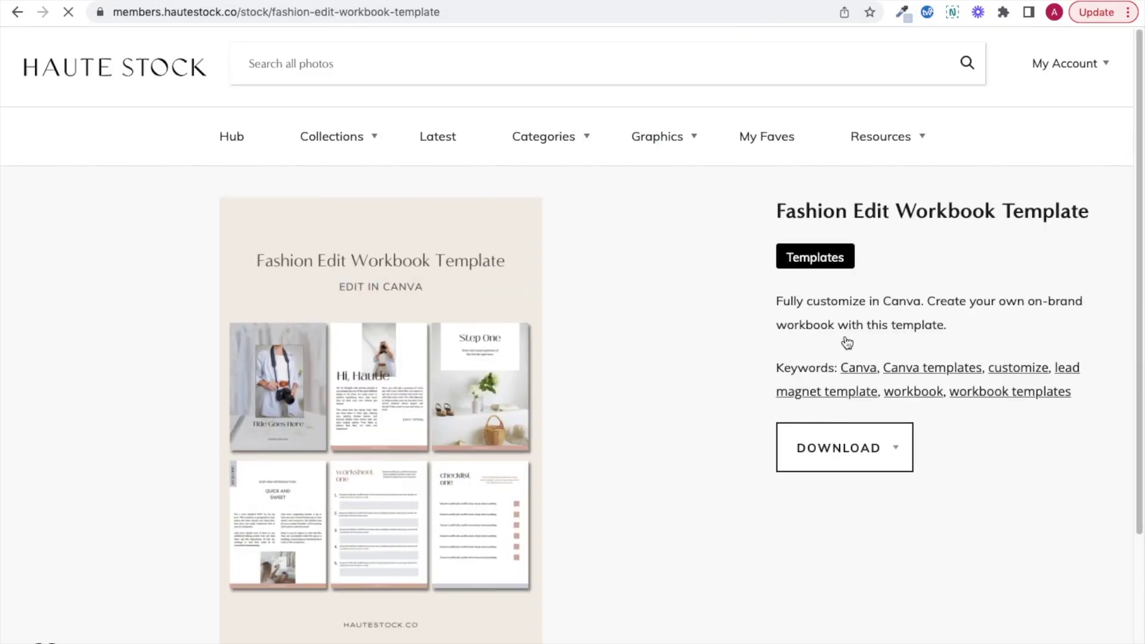
left_click(842, 447)
left_click(772, 528)
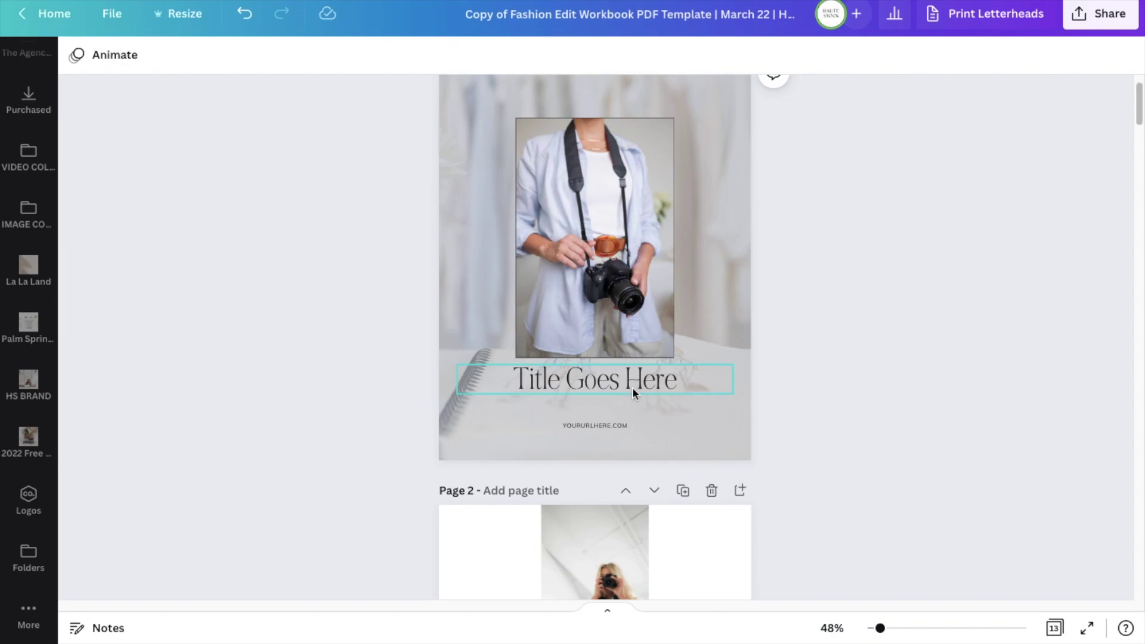
Step: Replace NOIR et BLANC with MinervaModern Regular on the cover title and throughout the workbook
left_click(633, 384)
left_click(163, 67)
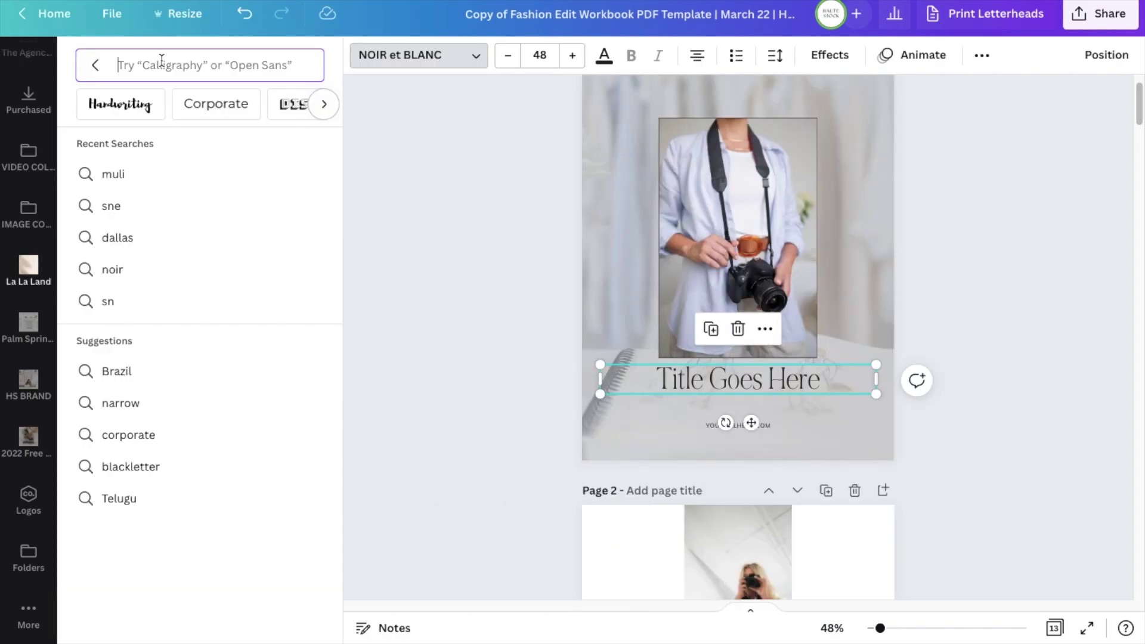
left_click(94, 71)
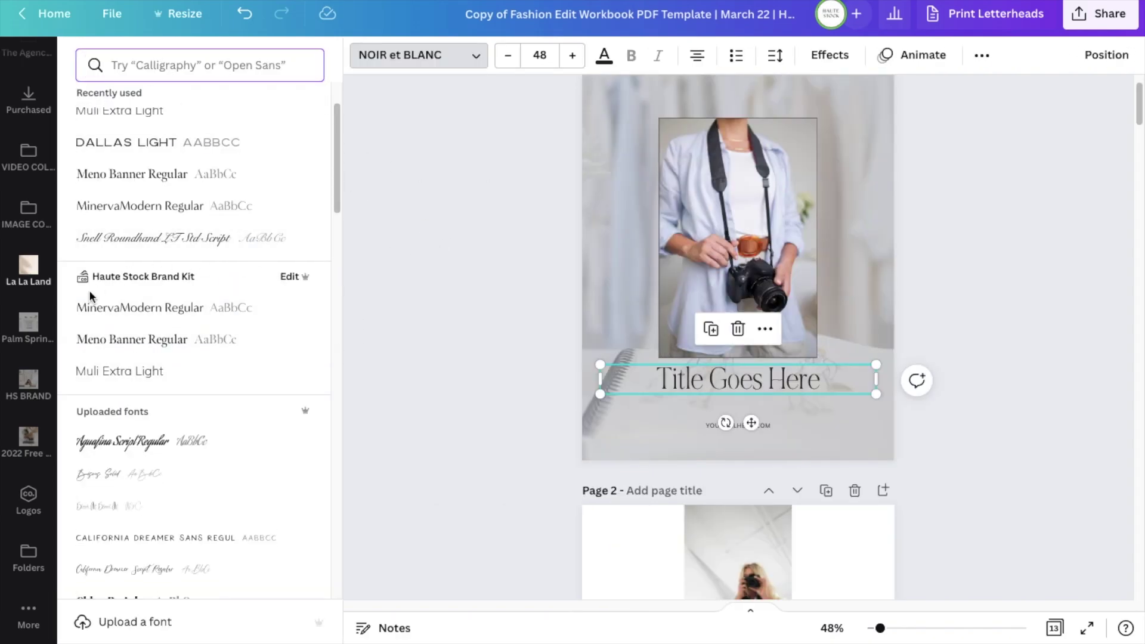
left_click(165, 312)
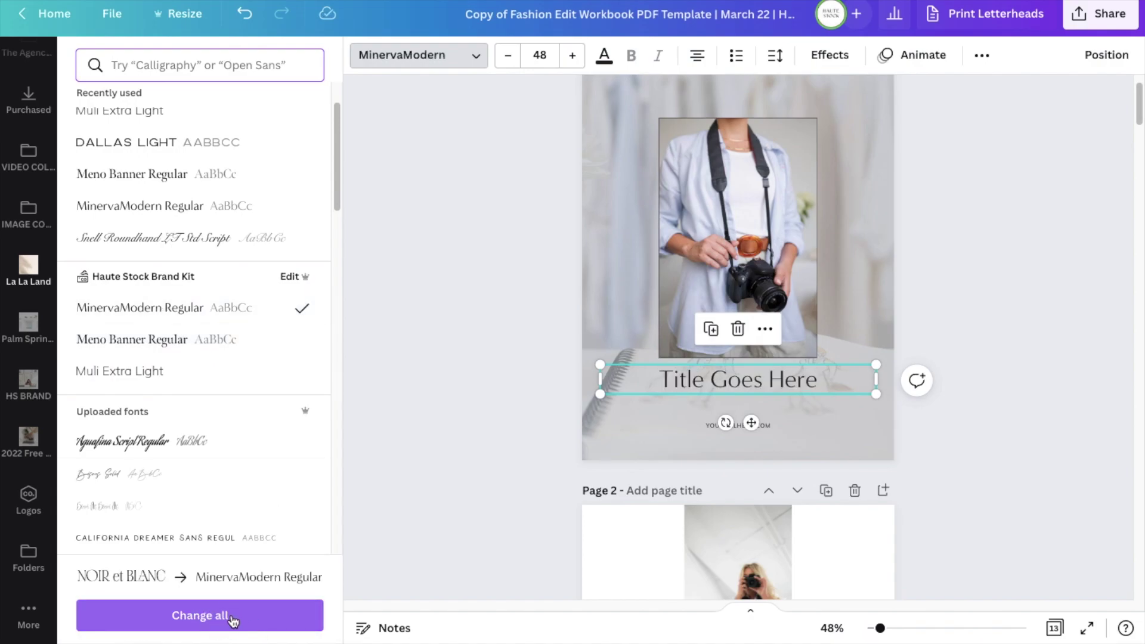
left_click(201, 616)
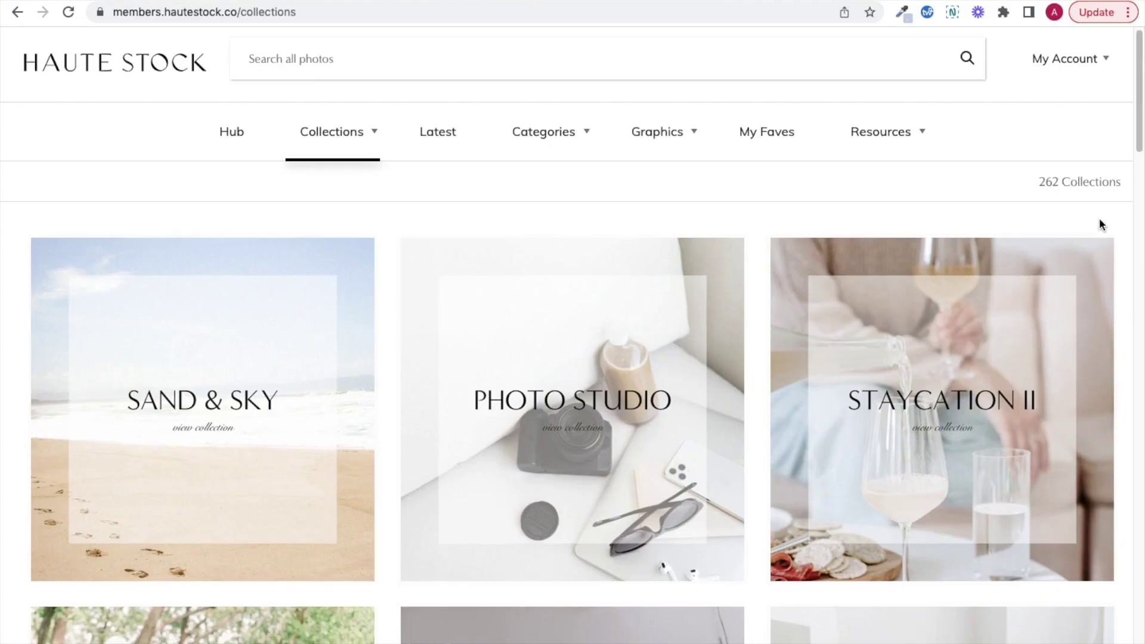
Step: Browse Haute Stock's collections, including The Agency and La La Land
scroll(1101, 217, "down", 2)
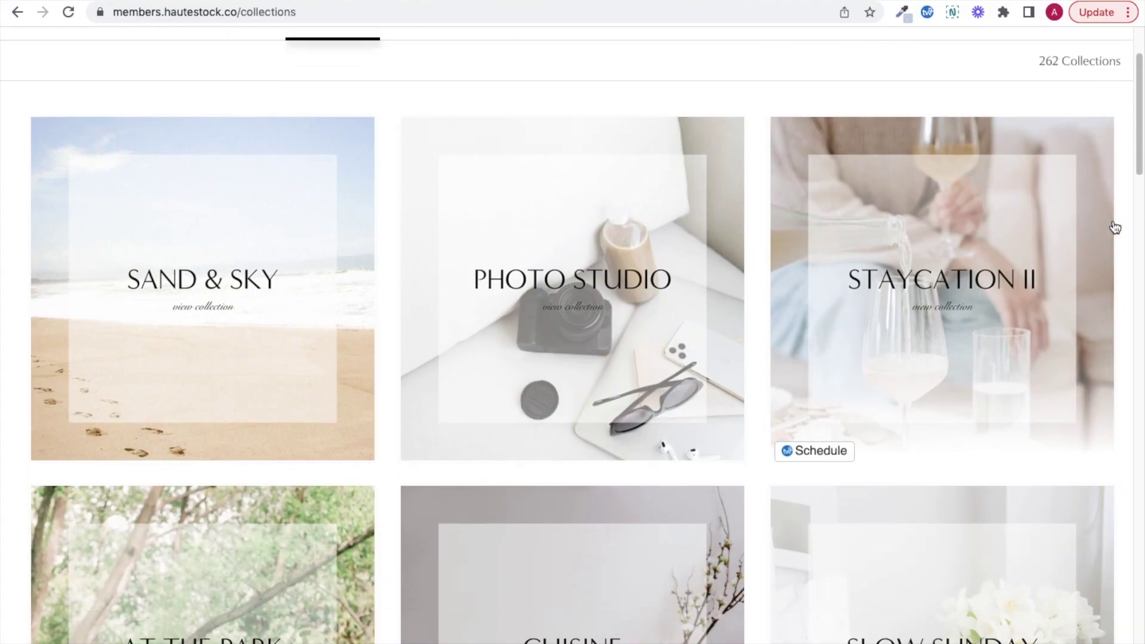
scroll(1115, 227, "down", 8)
scroll(1120, 227, "down", 6)
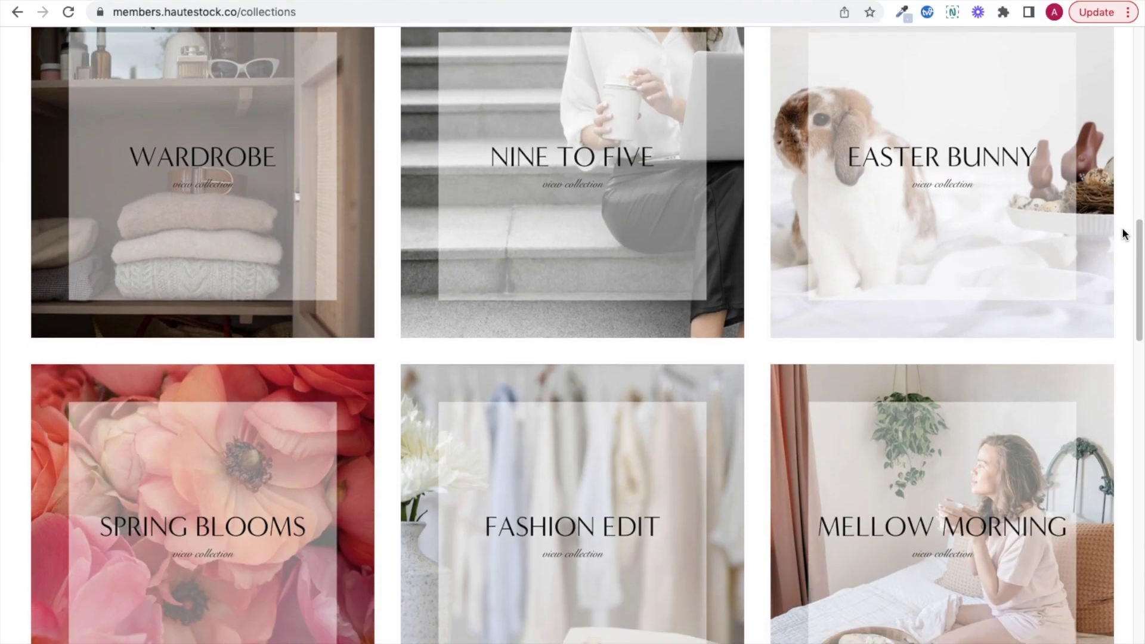
scroll(1123, 234, "down", 18)
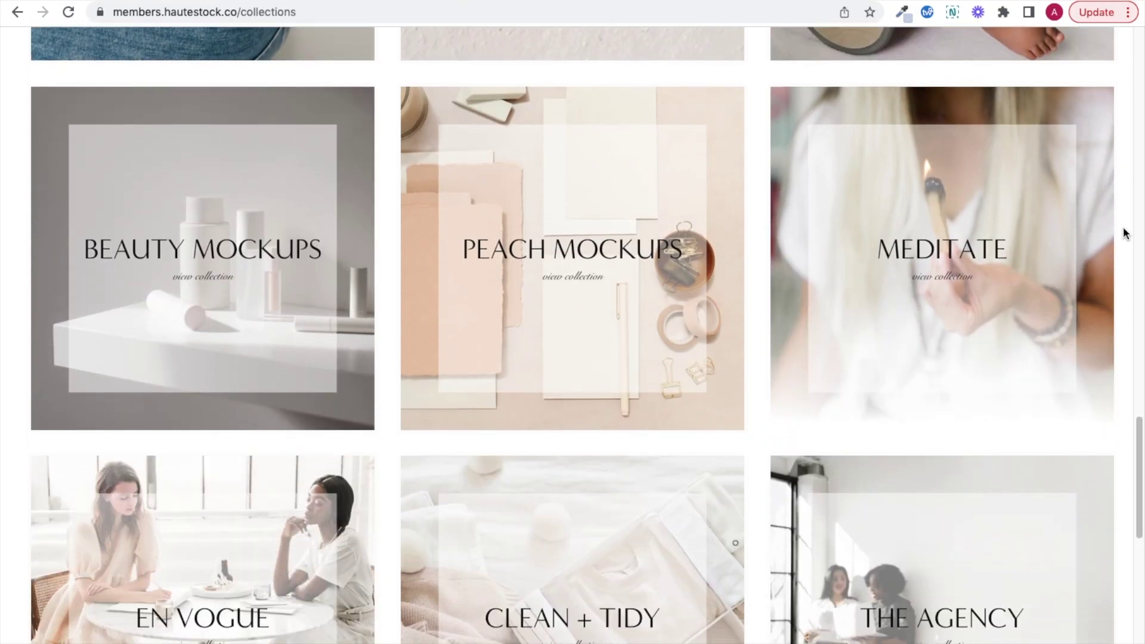
scroll(1125, 232, "down", 6)
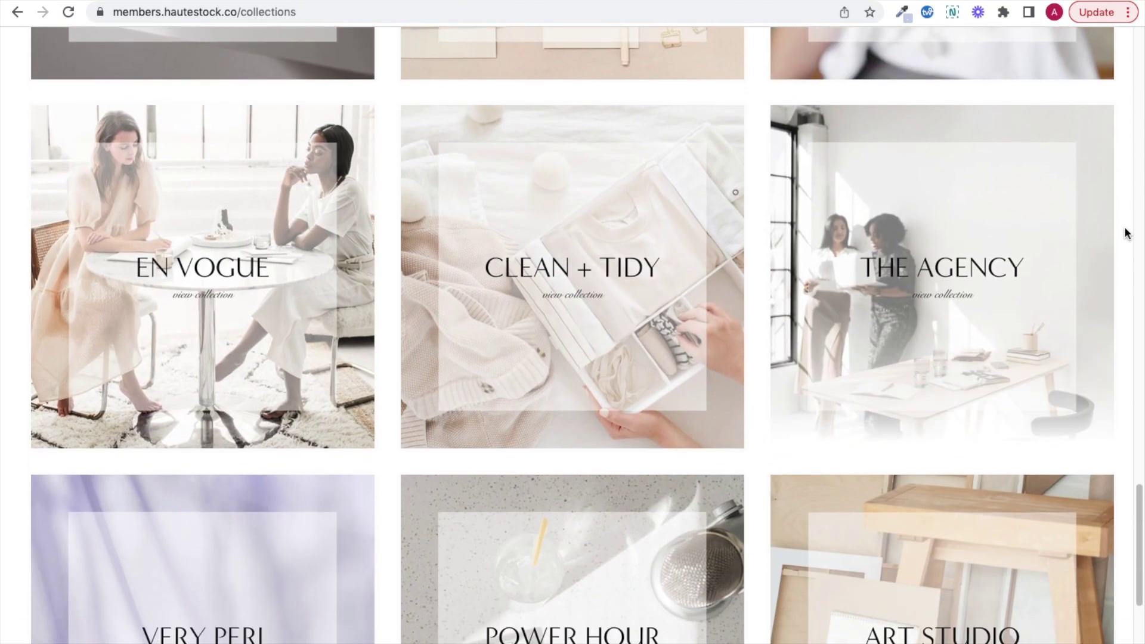
mouse_move(293, 264)
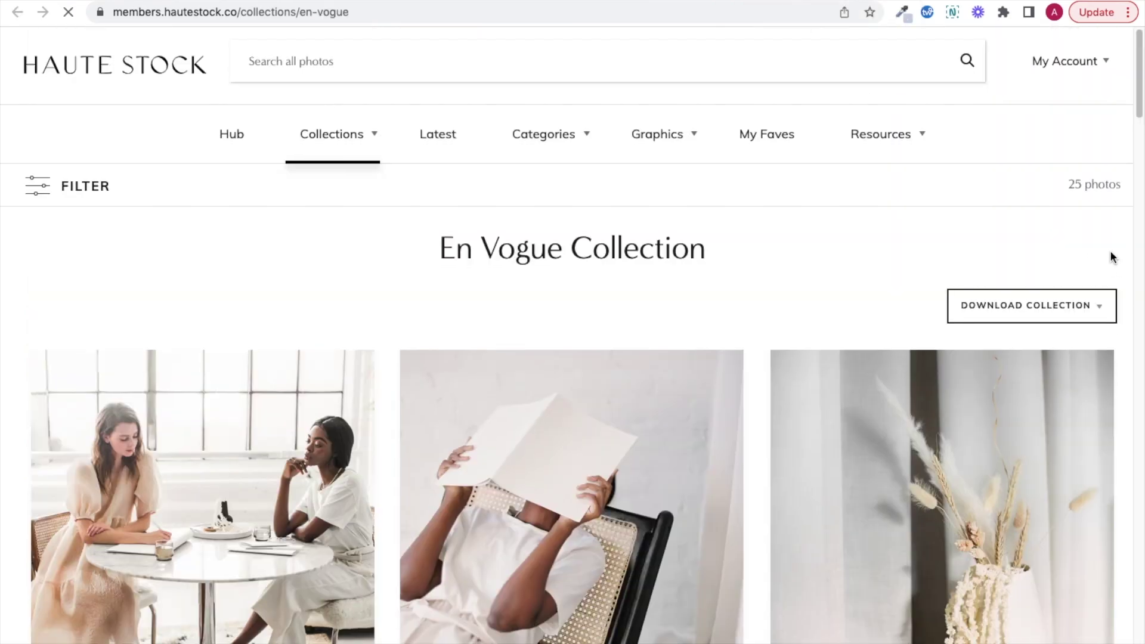
scroll(1112, 257, "down", 10)
scroll(1112, 258, "down", 15)
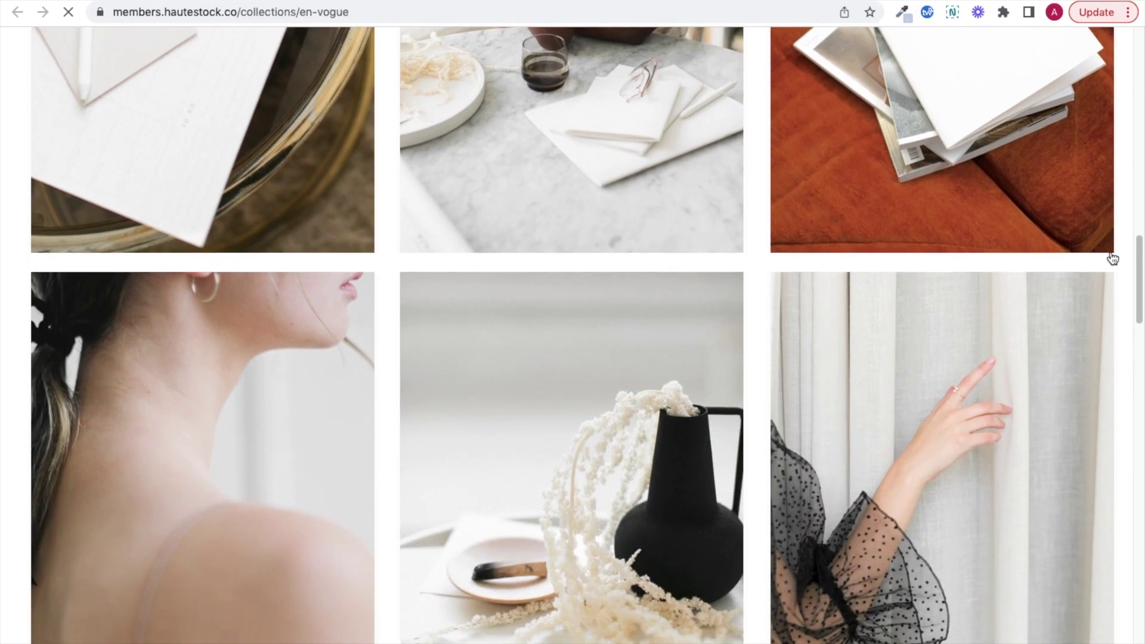
scroll(1111, 256, "down", 15)
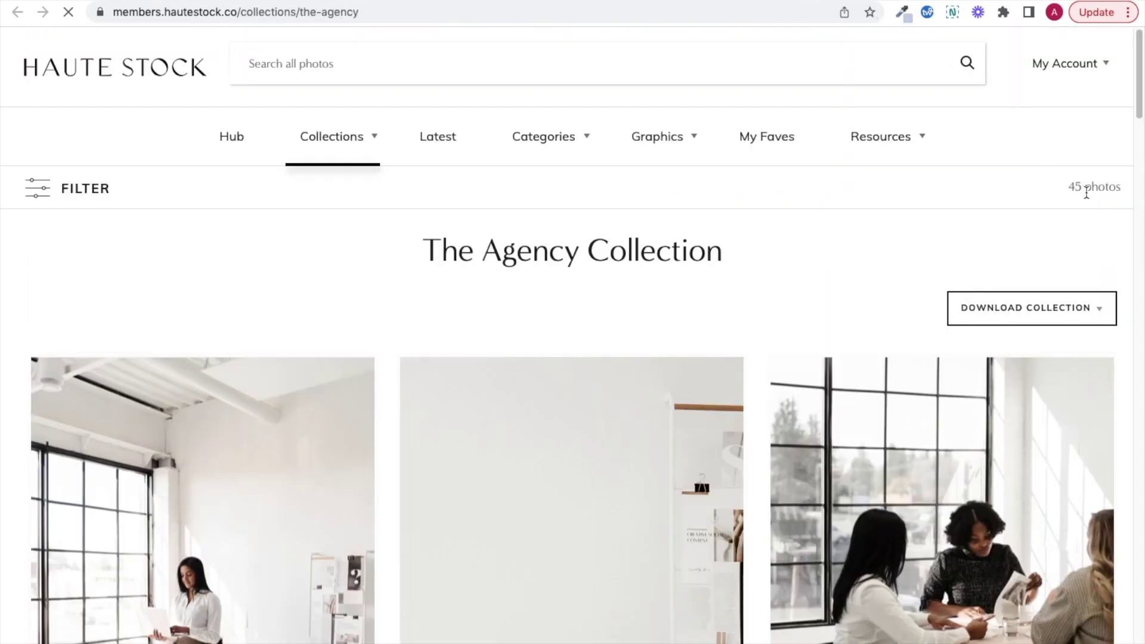
scroll(1087, 194, "down", 12)
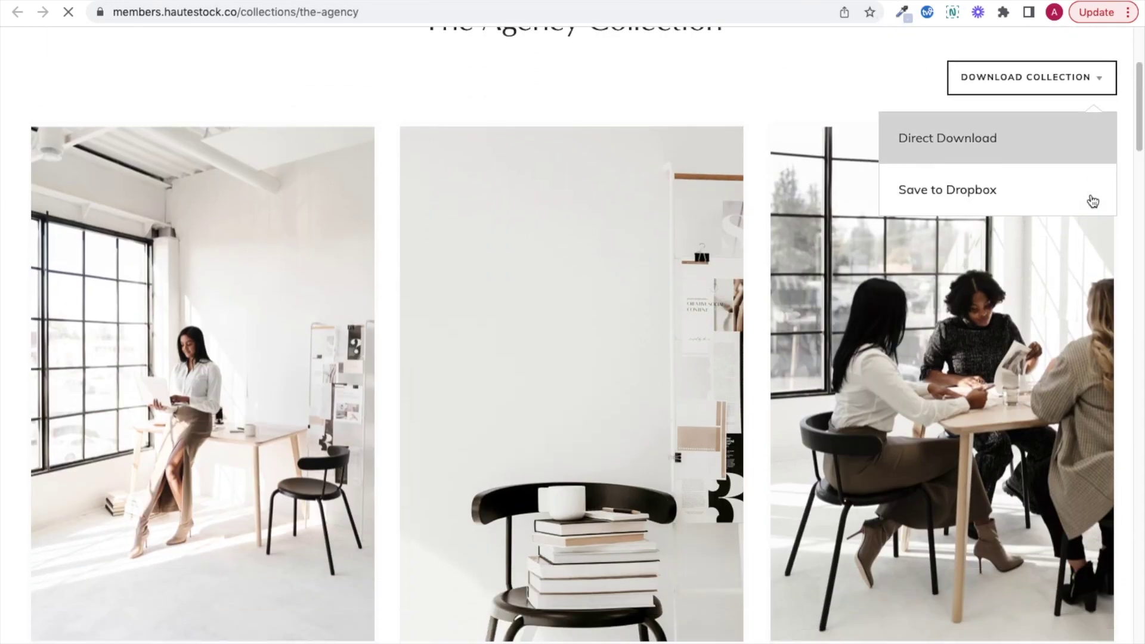
scroll(1121, 203, "down", 10)
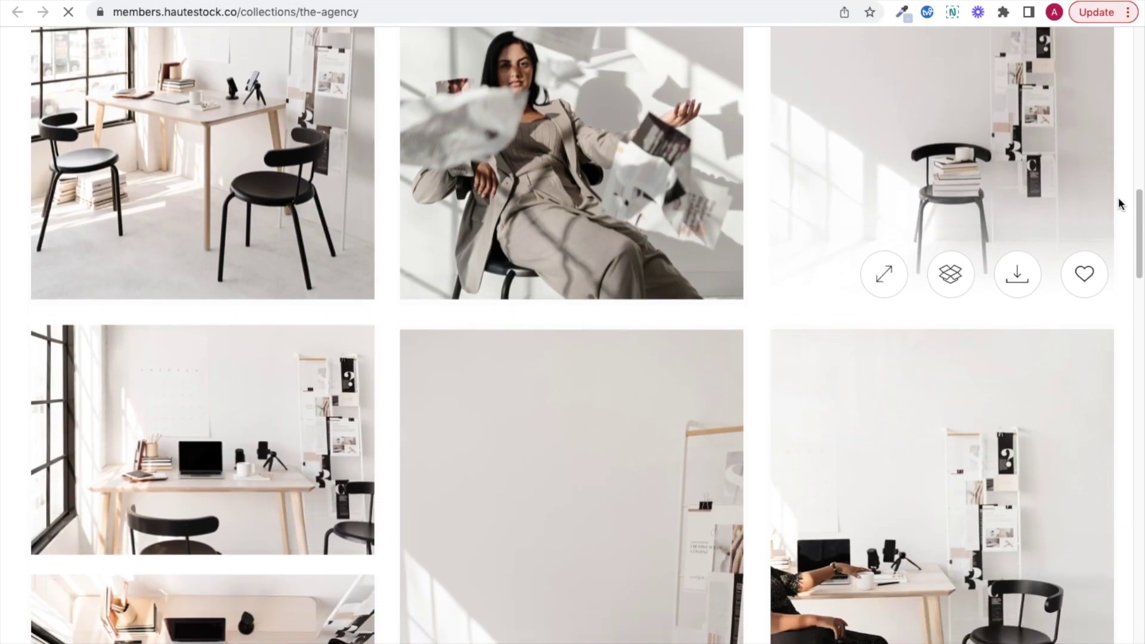
scroll(1119, 204, "down", 15)
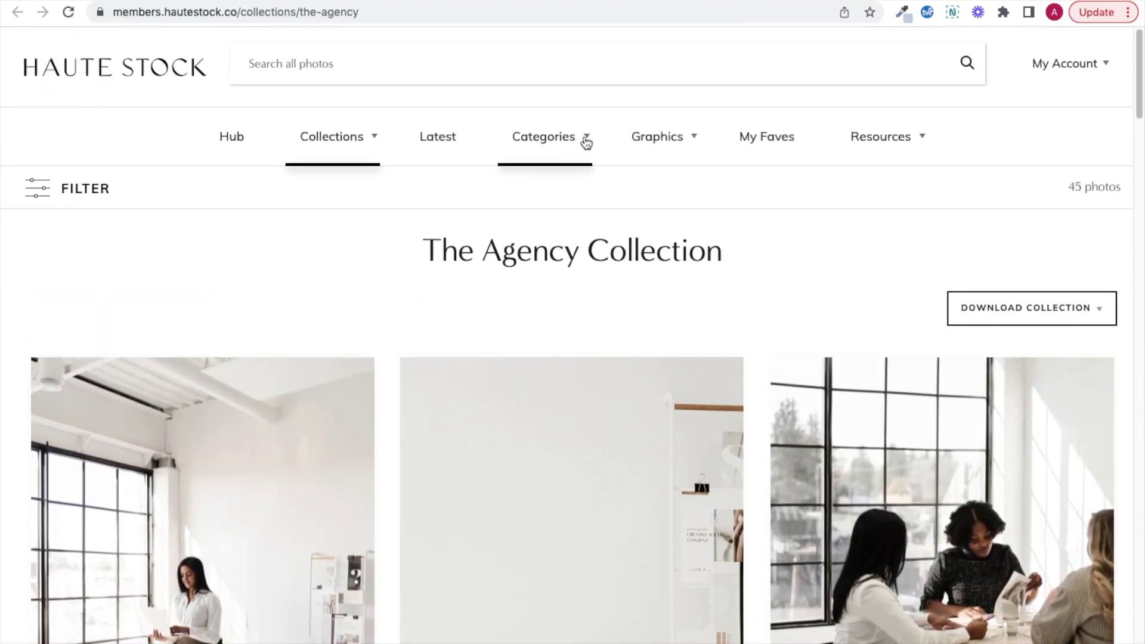
Step: Use the Categories menu to reach the 25-photo Palm Springs Collection
left_click(586, 142)
scroll(576, 310, "down", 3)
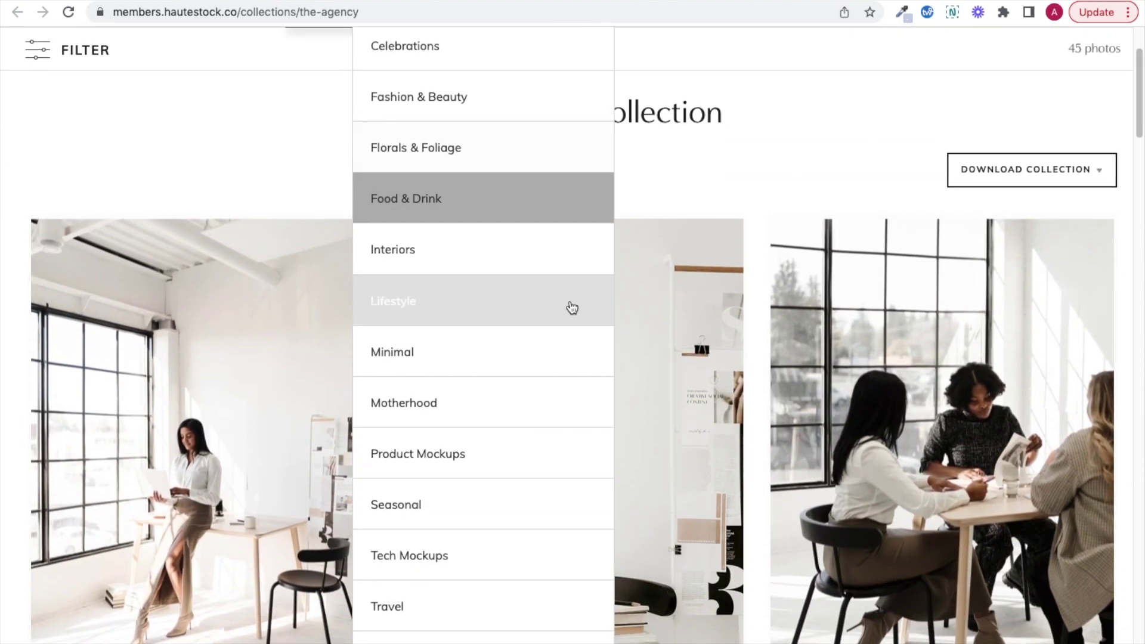
scroll(572, 308, "down", 3)
scroll(463, 576, "down", 3)
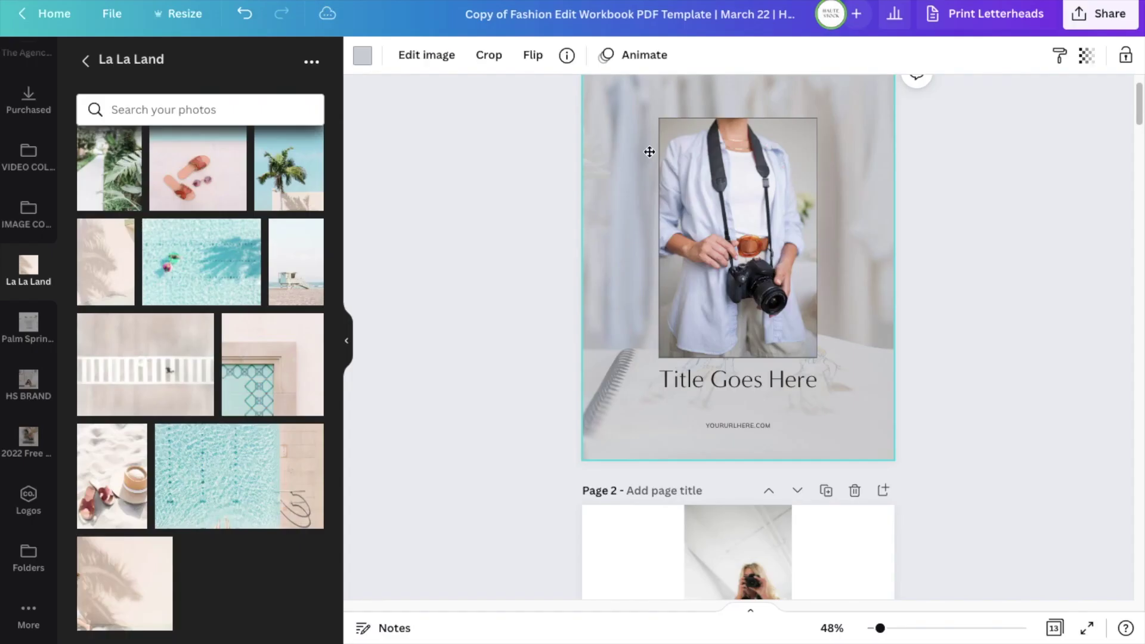
Step: Finish cropping the cover photo and place the Palm Springs white-house photo in Page 2's frame
double_click(649, 152)
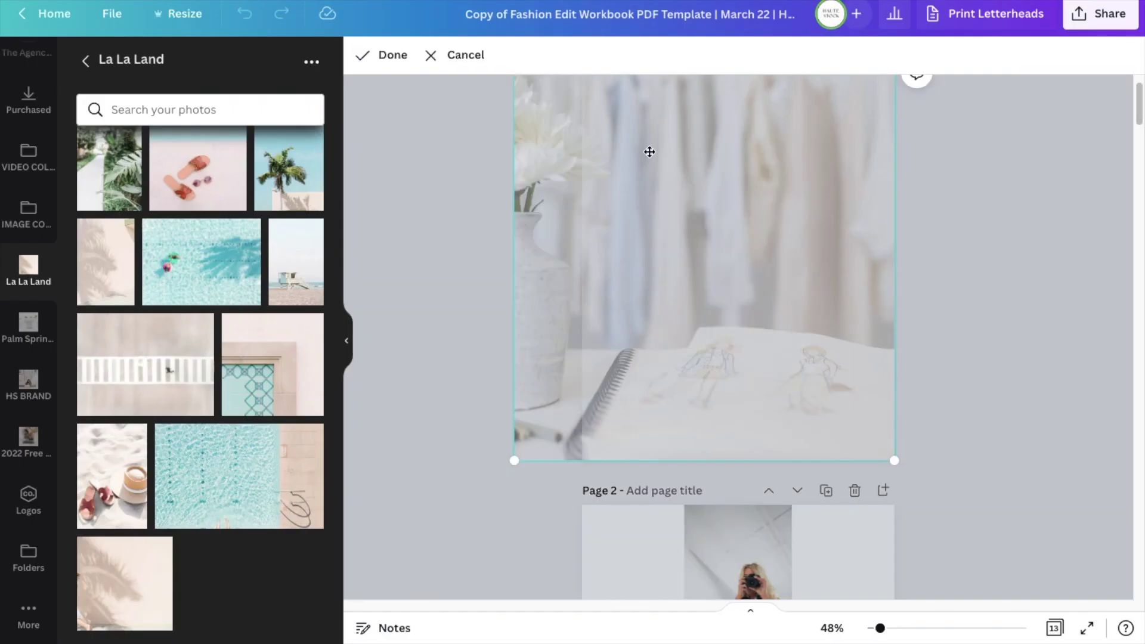
left_click(994, 237)
left_click(994, 238)
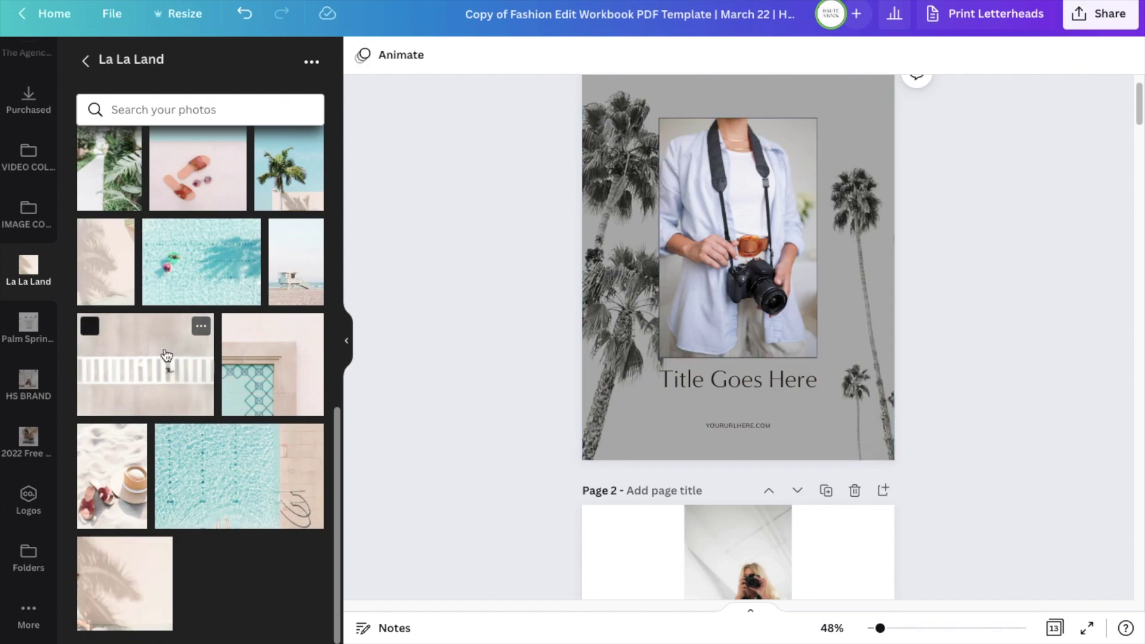
left_click_drag(84, 334, 740, 216)
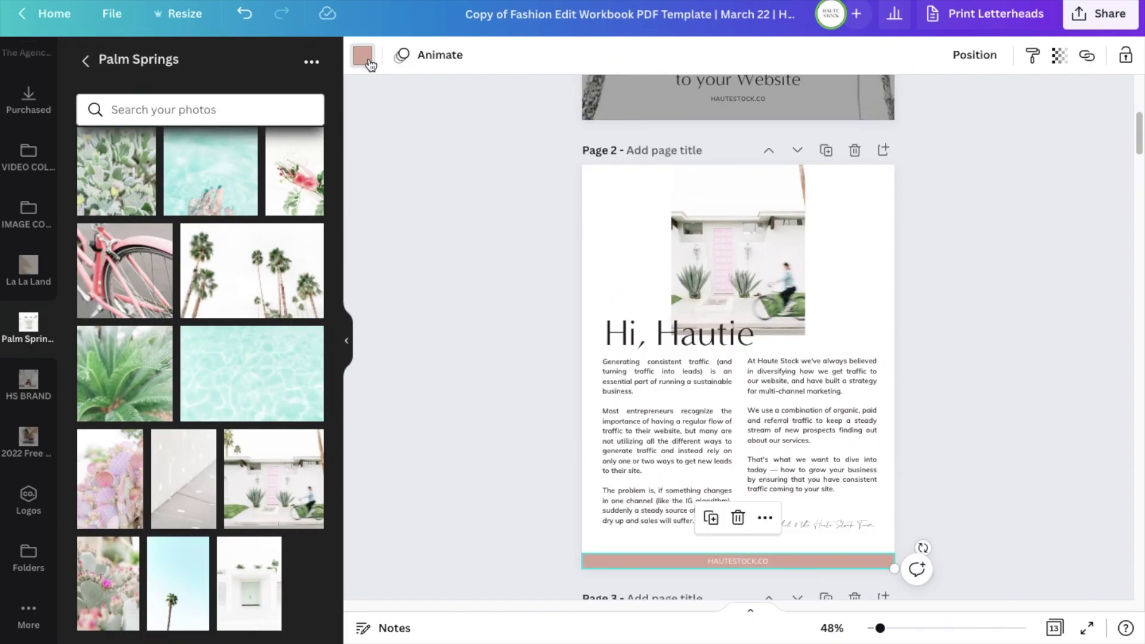
Step: Change Page 2's footer bar from pink to the light beige NEW BRAND PALETTE 2021 swatch
left_click(363, 56)
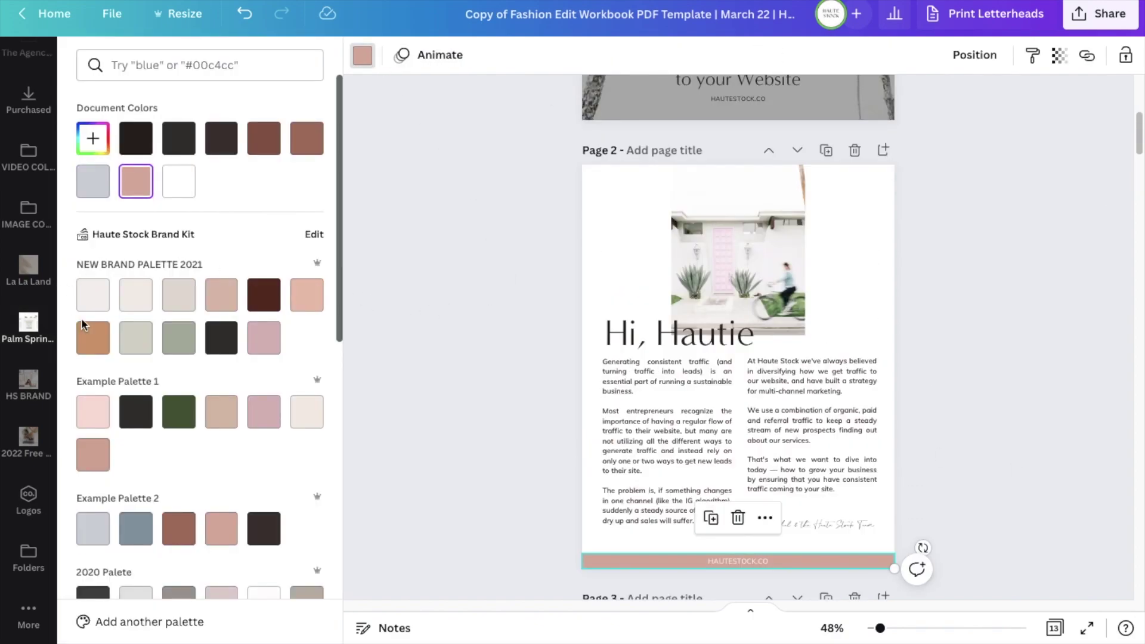
scroll(221, 334, "down", 10)
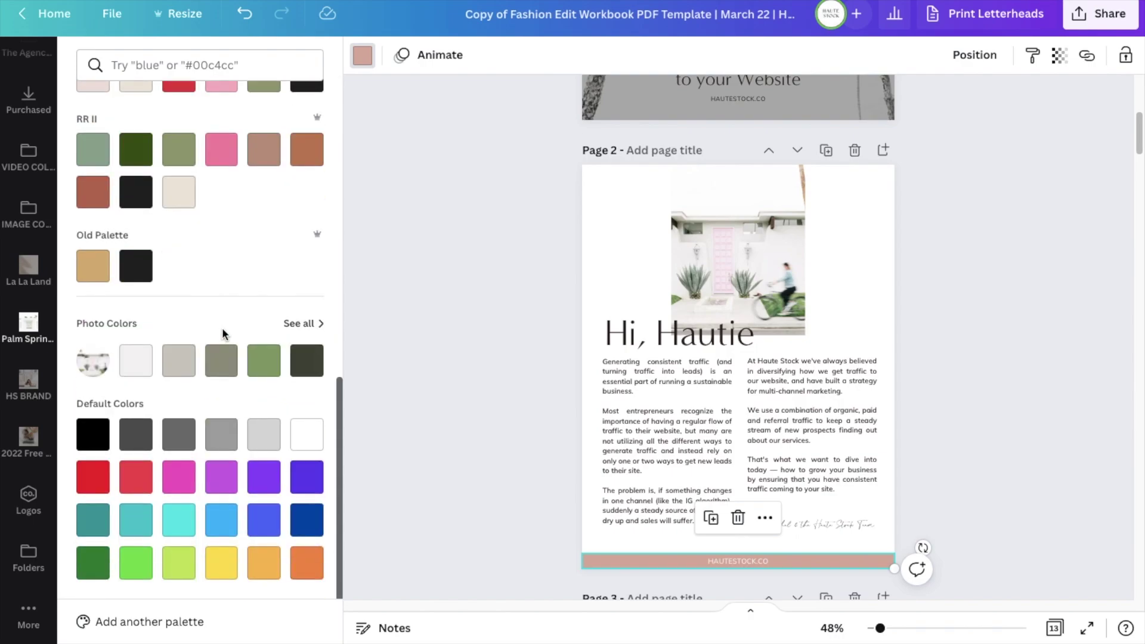
left_click(308, 326)
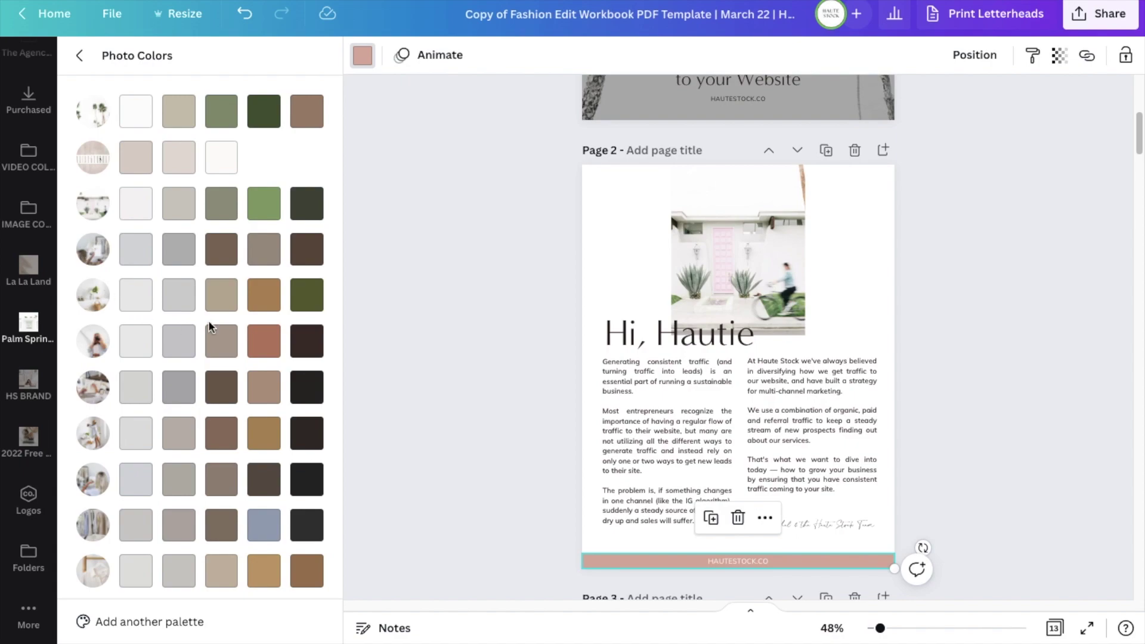
left_click(81, 57)
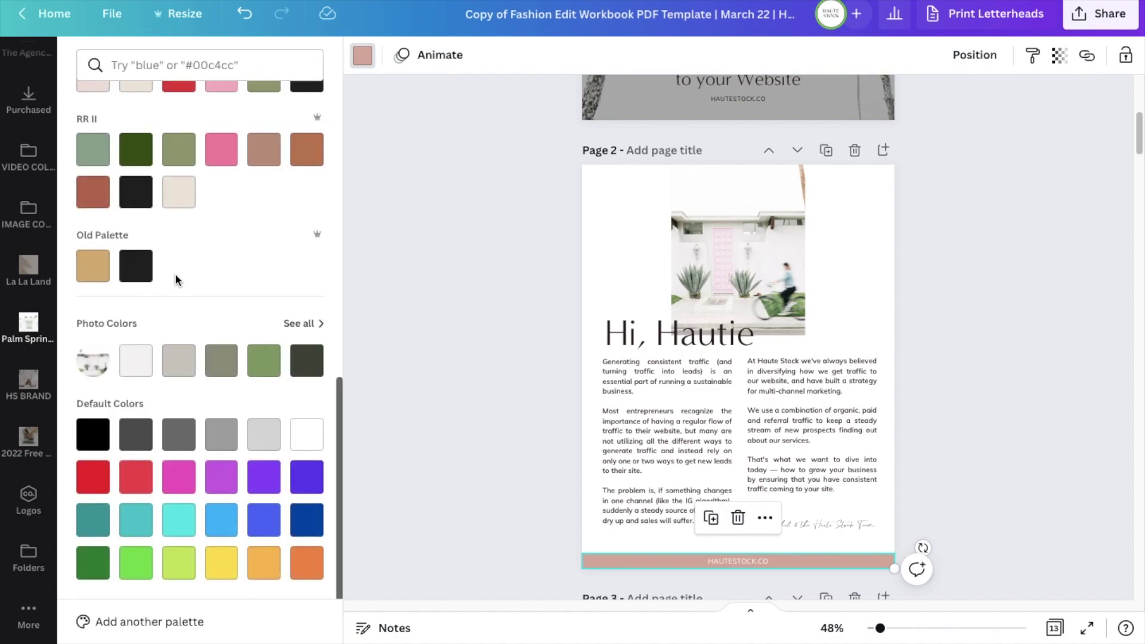
scroll(292, 286, "up", 10)
left_click(137, 295)
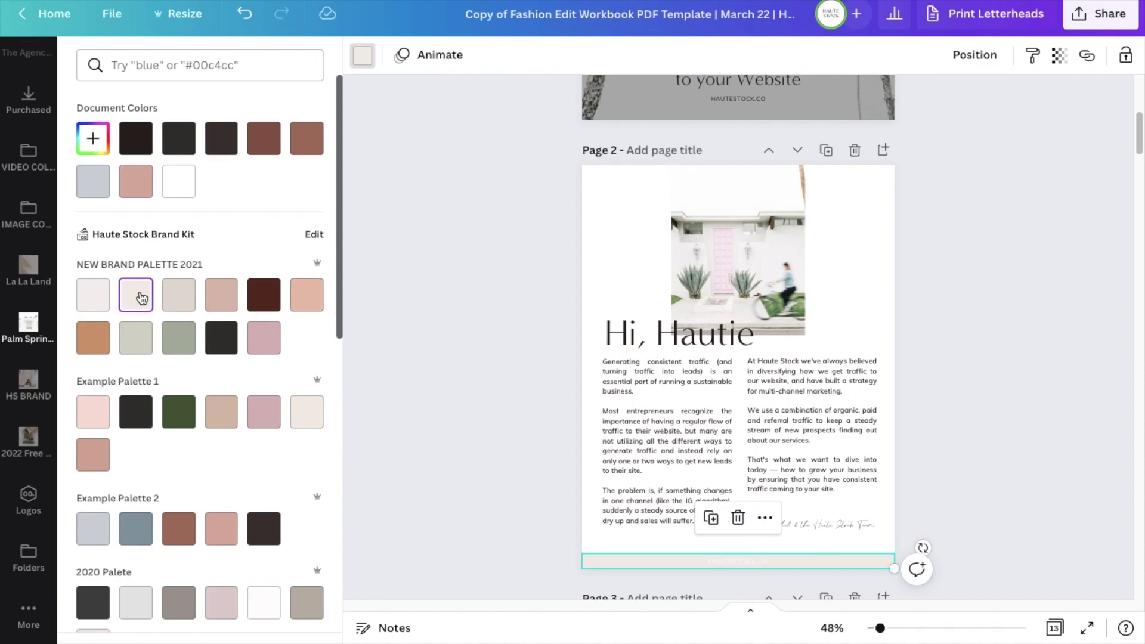
left_click(196, 302)
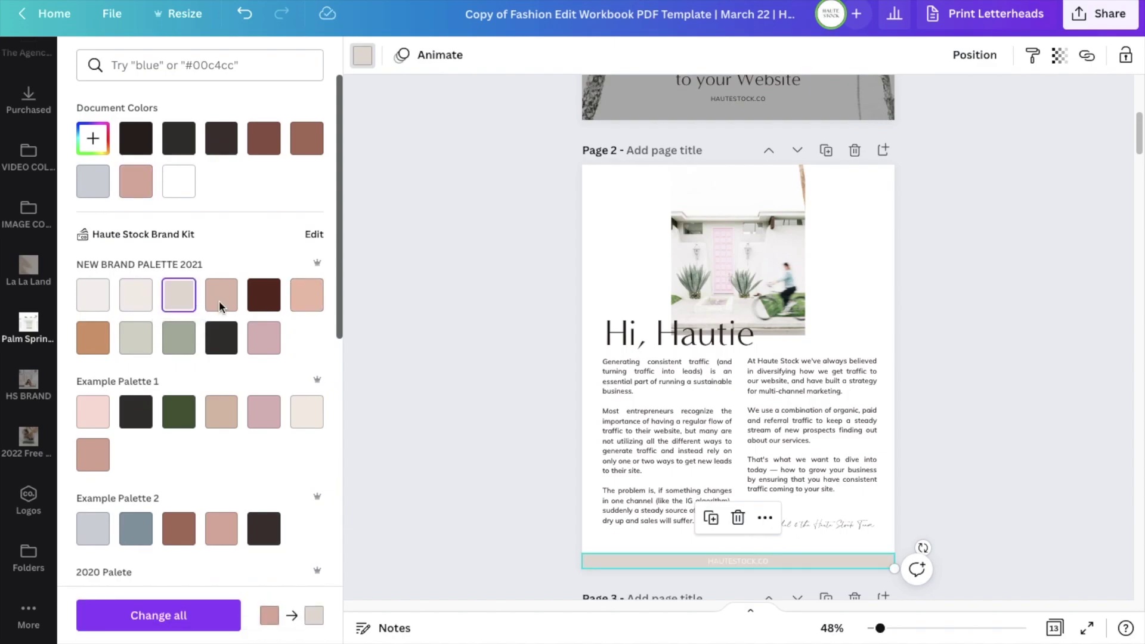
left_click(468, 355)
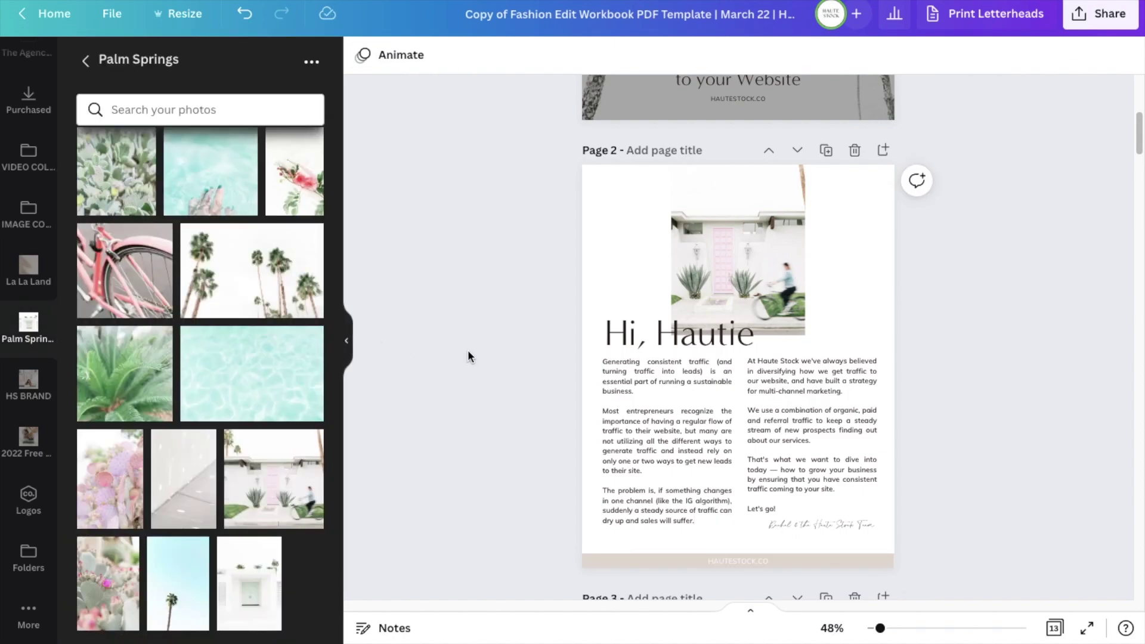
Step: Give Page 2's HAUTESTOCK.CO footer text a dark colour
left_click(742, 562)
left_click(604, 55)
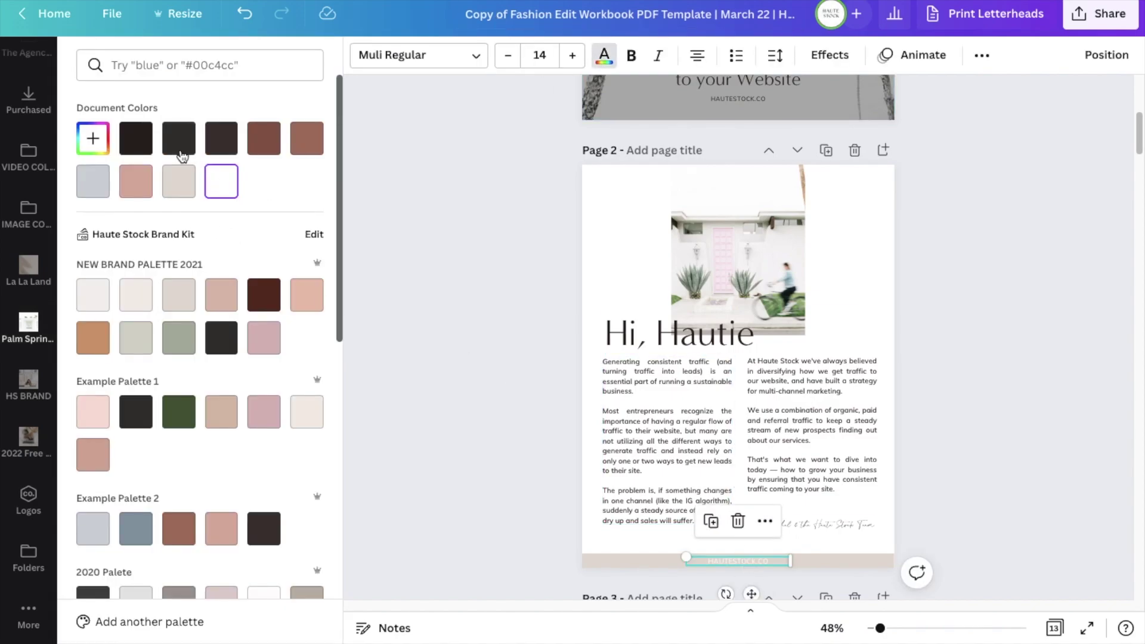
left_click(137, 138)
Step: Delete the quote box and its text from Page 3
left_click(446, 254)
scroll(1022, 330, "down", 7)
scroll(1021, 330, "down", 2)
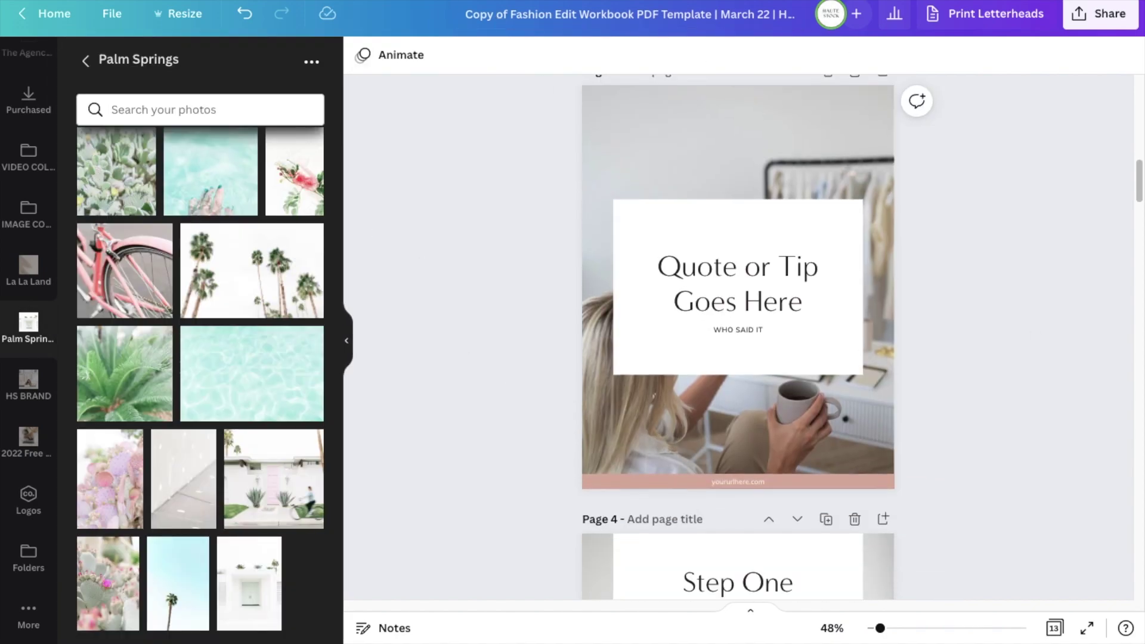
scroll(1101, 378, "up", 2)
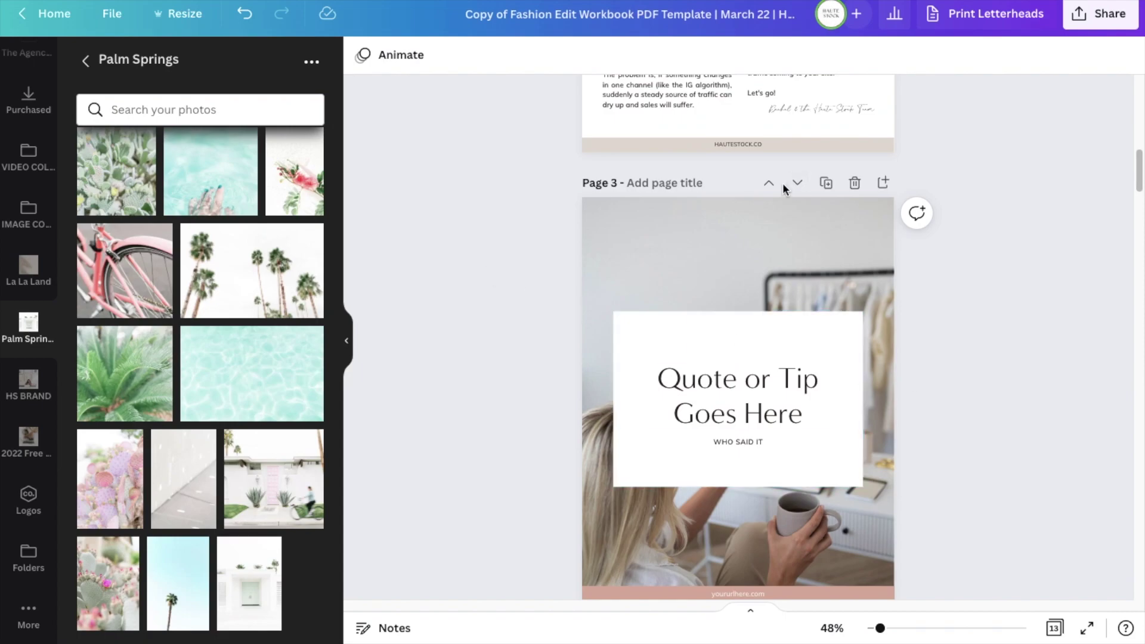
left_click_drag(460, 253, 882, 495)
key("Delete")
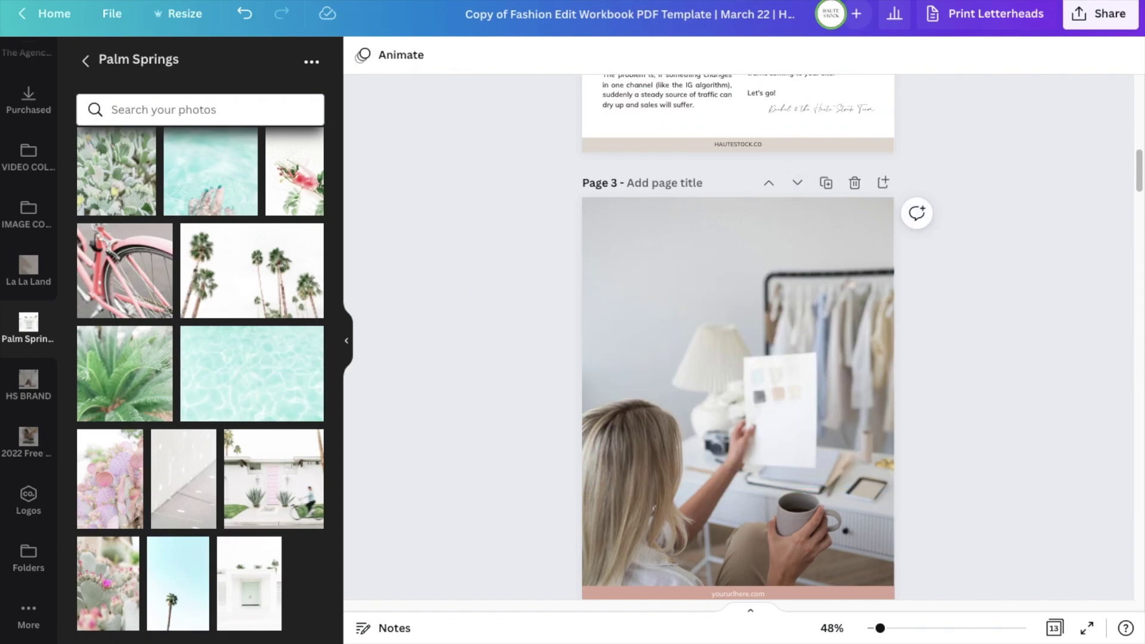
Step: Set the grey palm-leaf photo as Page 3's background
left_click_drag(125, 373, 835, 406)
scroll(954, 411, "down", 4)
left_click(742, 350)
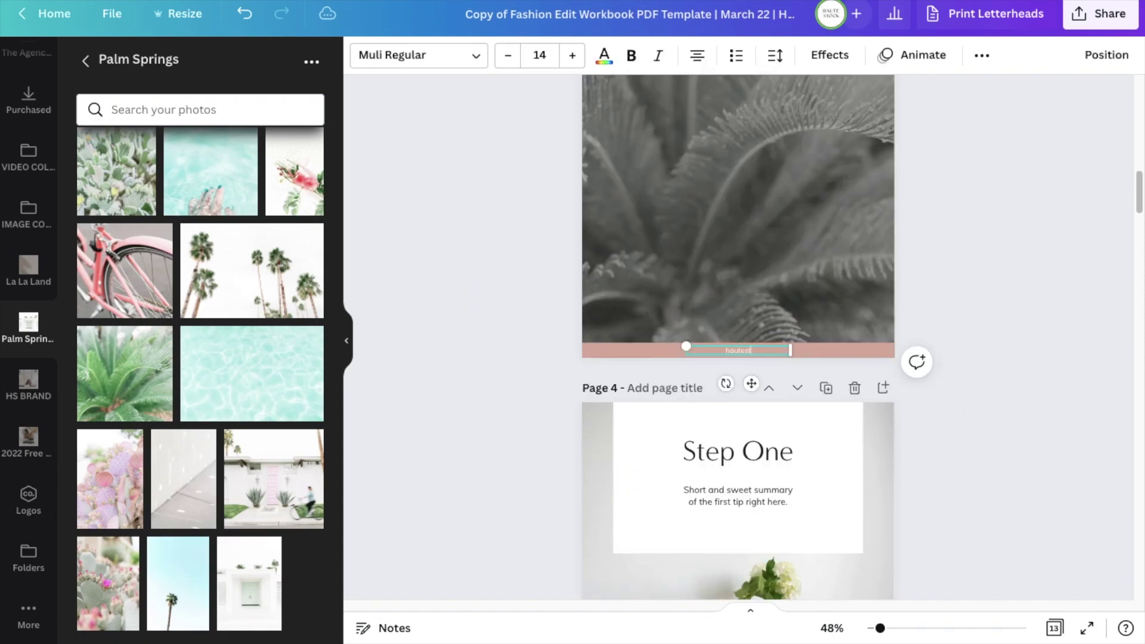
left_click(992, 297)
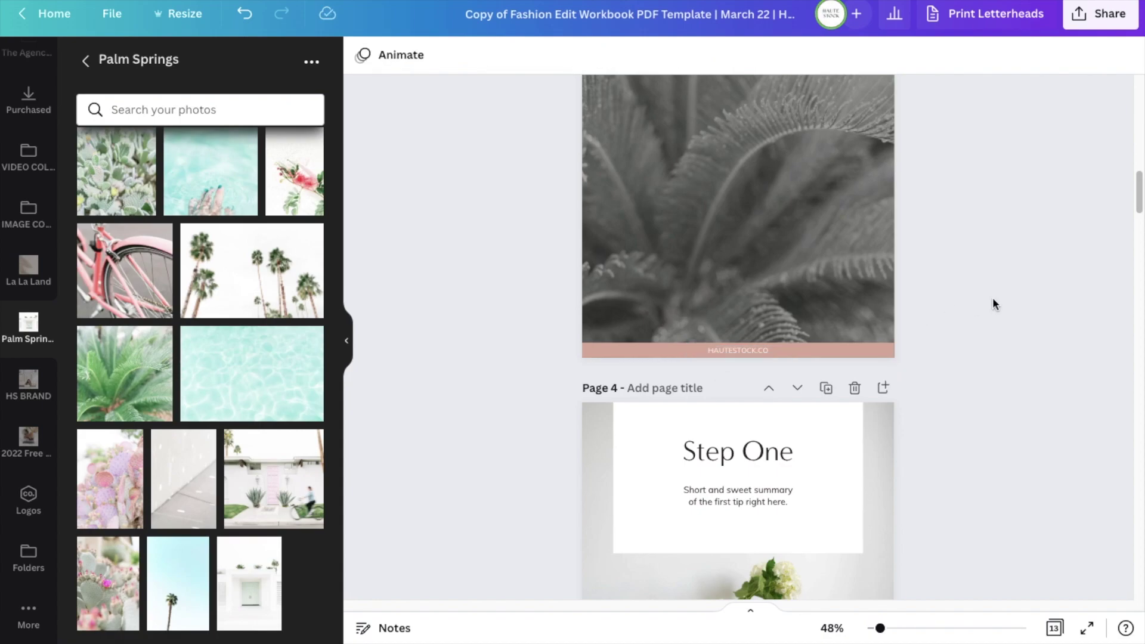
Step: Shrink Page 3's footer text to size 11, matching Page 2's footer
scroll(1000, 303, "up", 4)
left_click(735, 154)
scroll(748, 453, "down", 3)
left_click(748, 457)
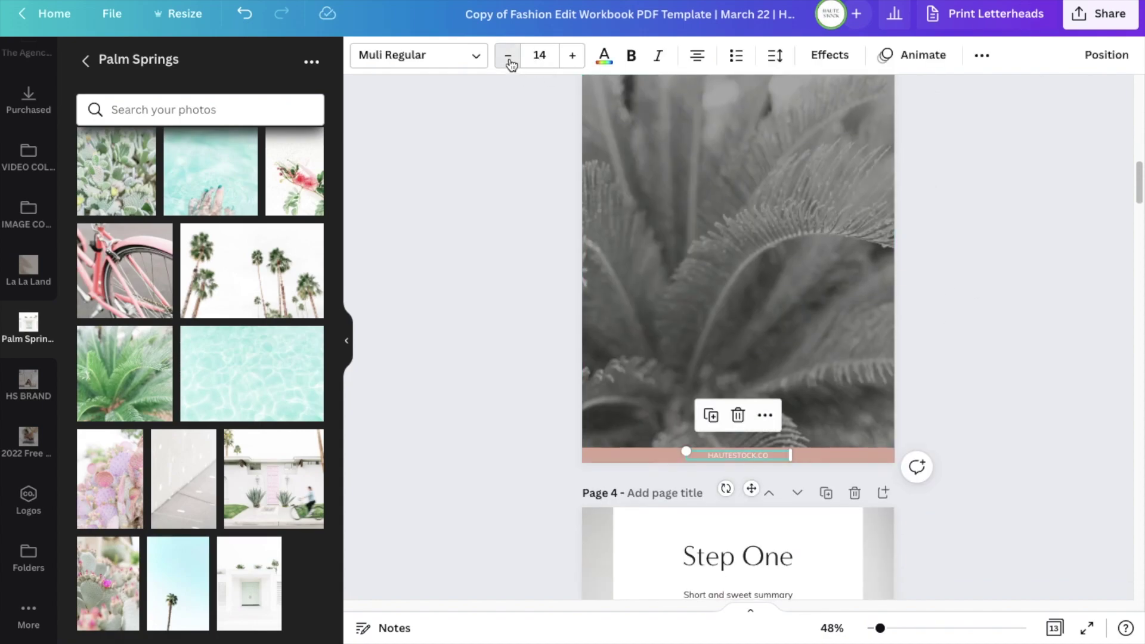
left_click(508, 56)
left_click(846, 302)
left_click(1036, 414)
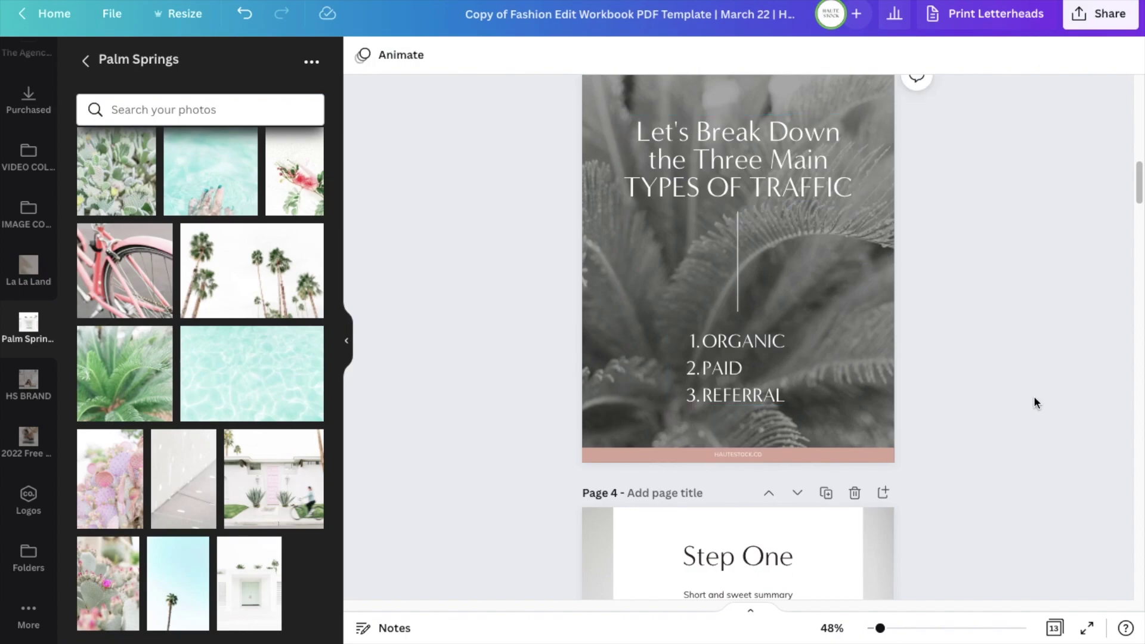
scroll(1036, 395, "down", 1)
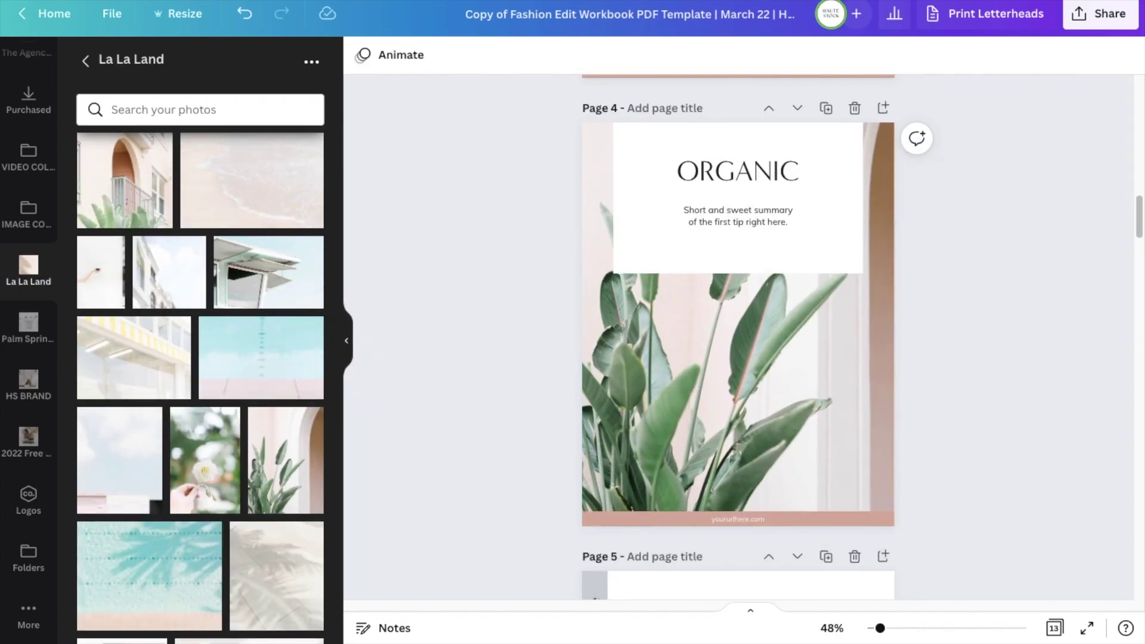
Step: Scroll through all 14 restyled pages to the closing Invest in Growth page
scroll(738, 334, "down", 6)
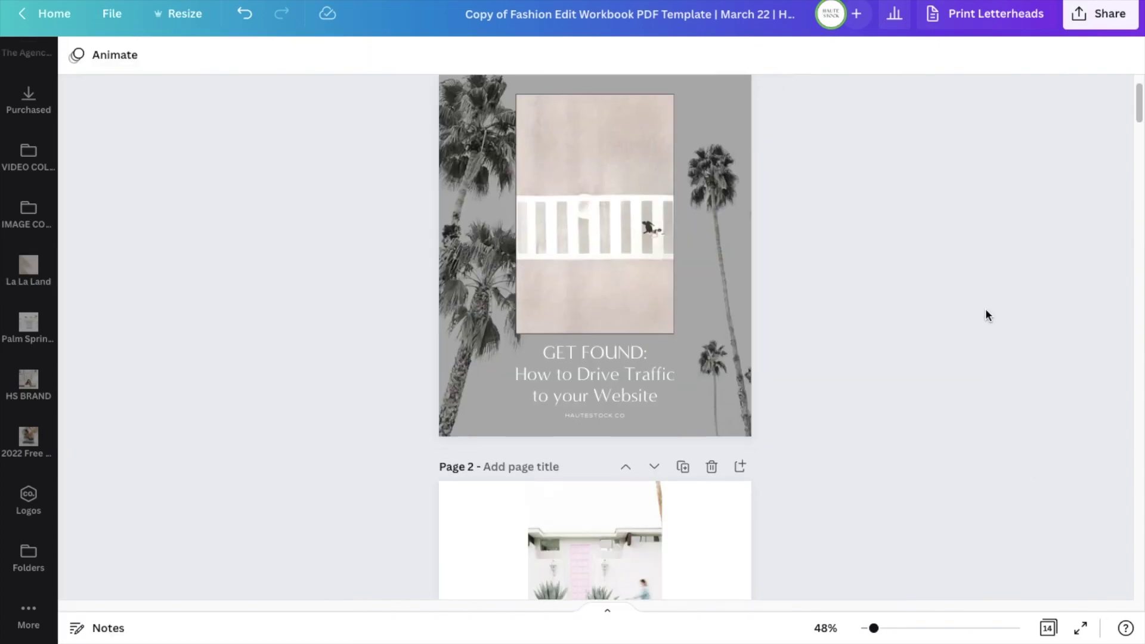
scroll(987, 310, "down", 20)
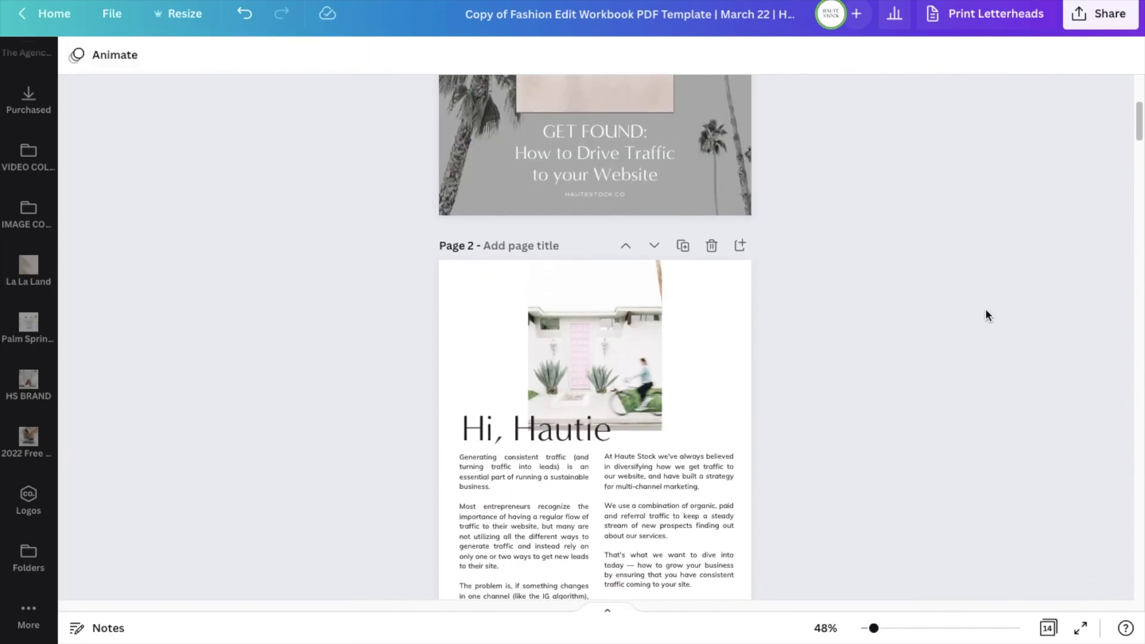
scroll(987, 315, "down", 10)
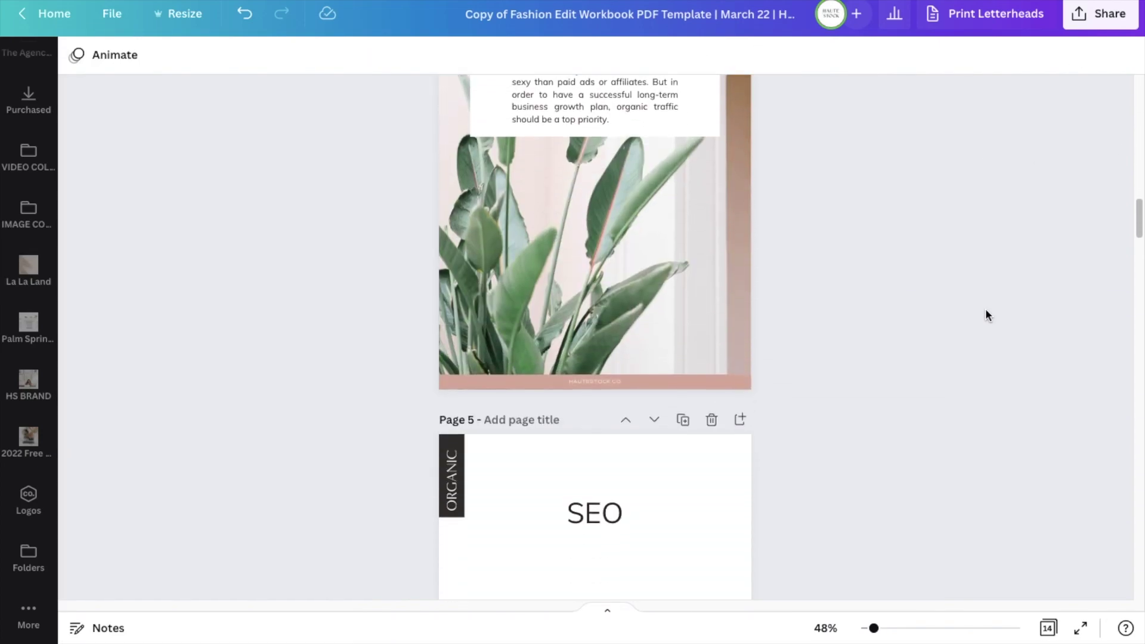
scroll(989, 310, "down", 10)
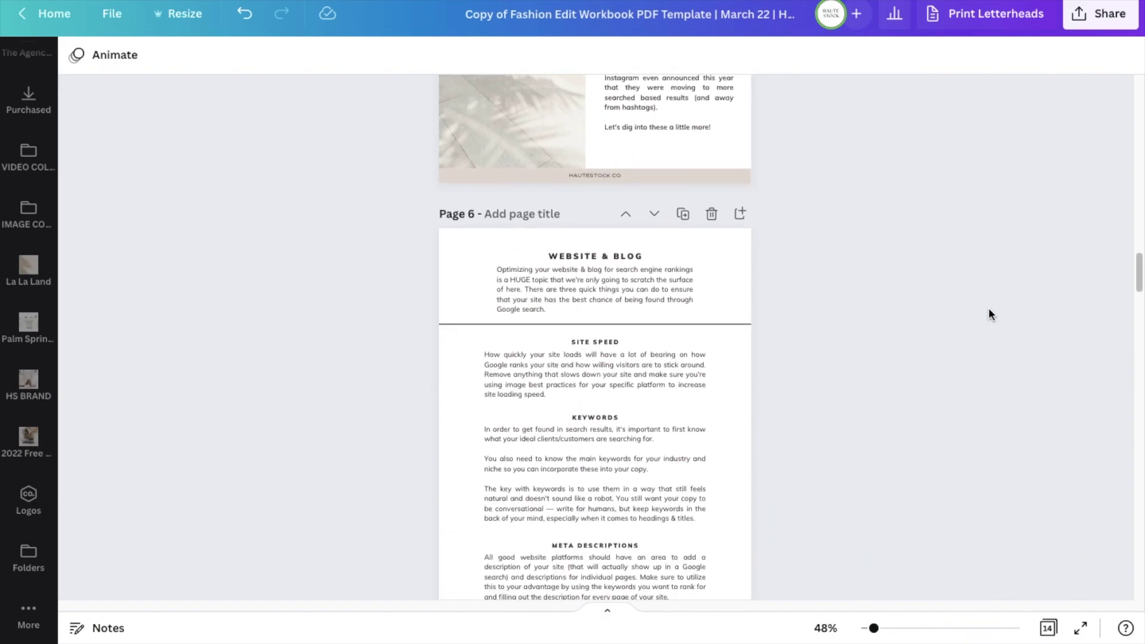
scroll(991, 315, "down", 10)
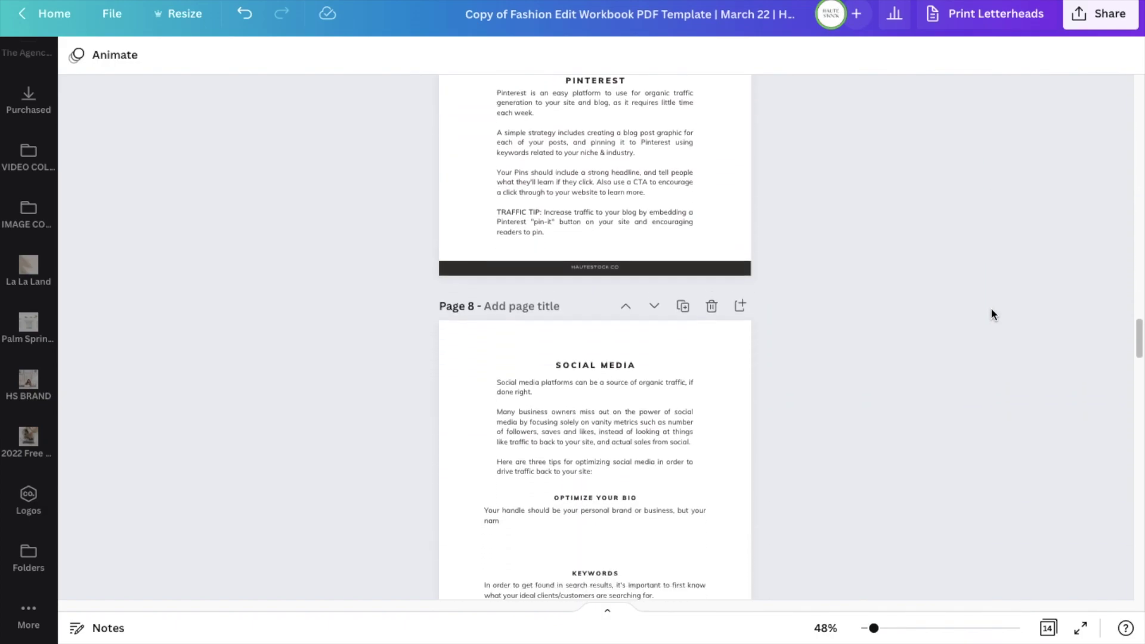
scroll(993, 307, "down", 3)
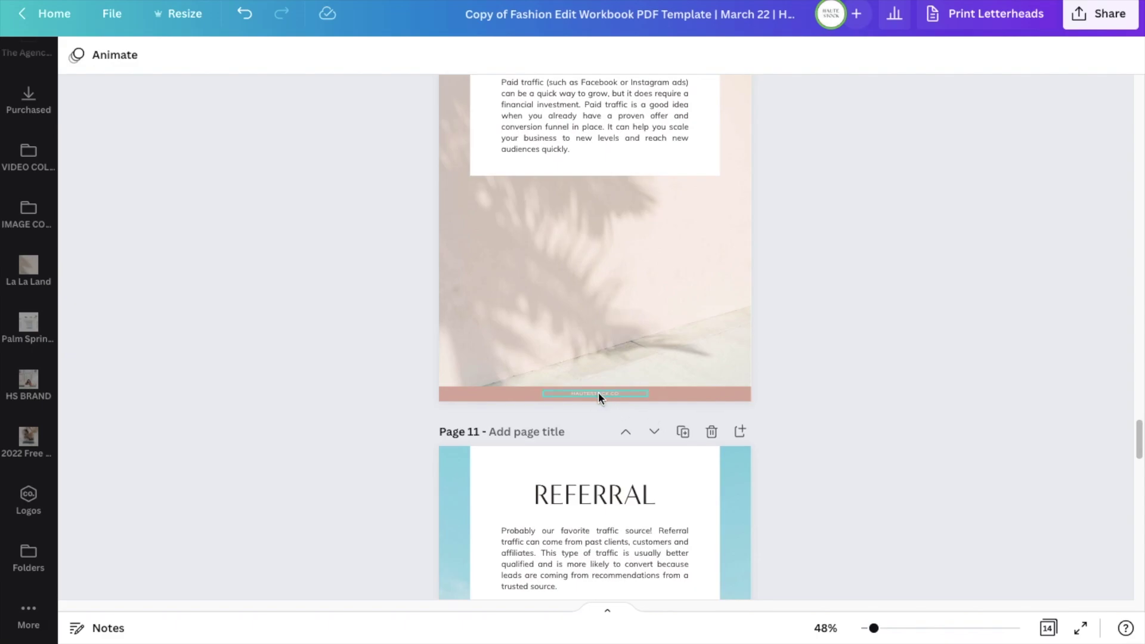
scroll(936, 426, "down", 10)
scroll(937, 425, "down", 9)
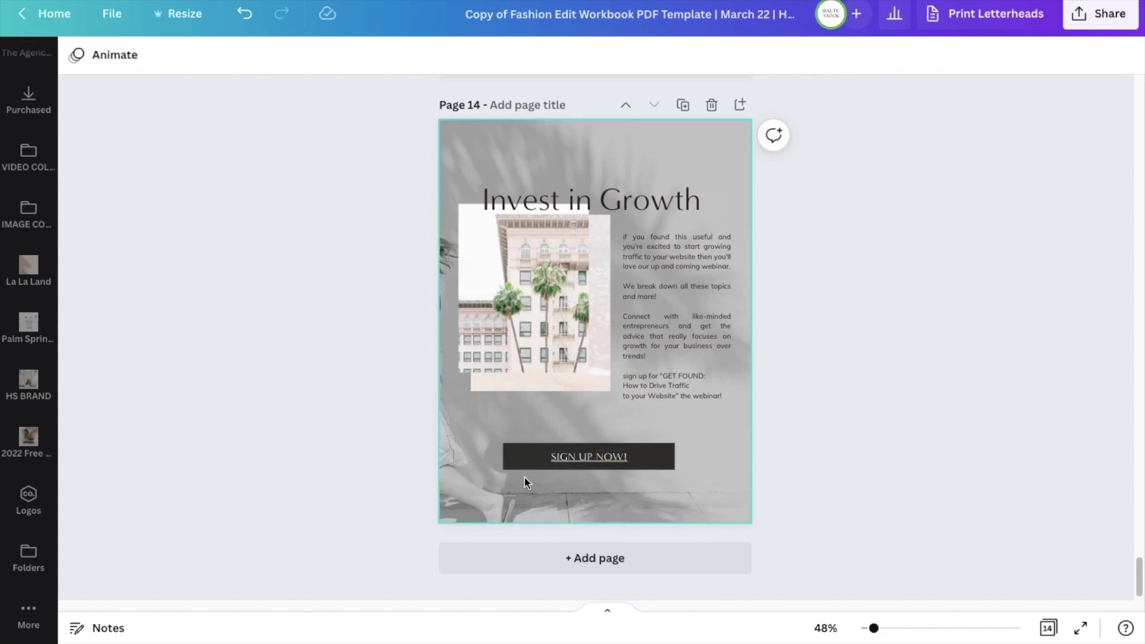
left_click(595, 457)
left_click(595, 456)
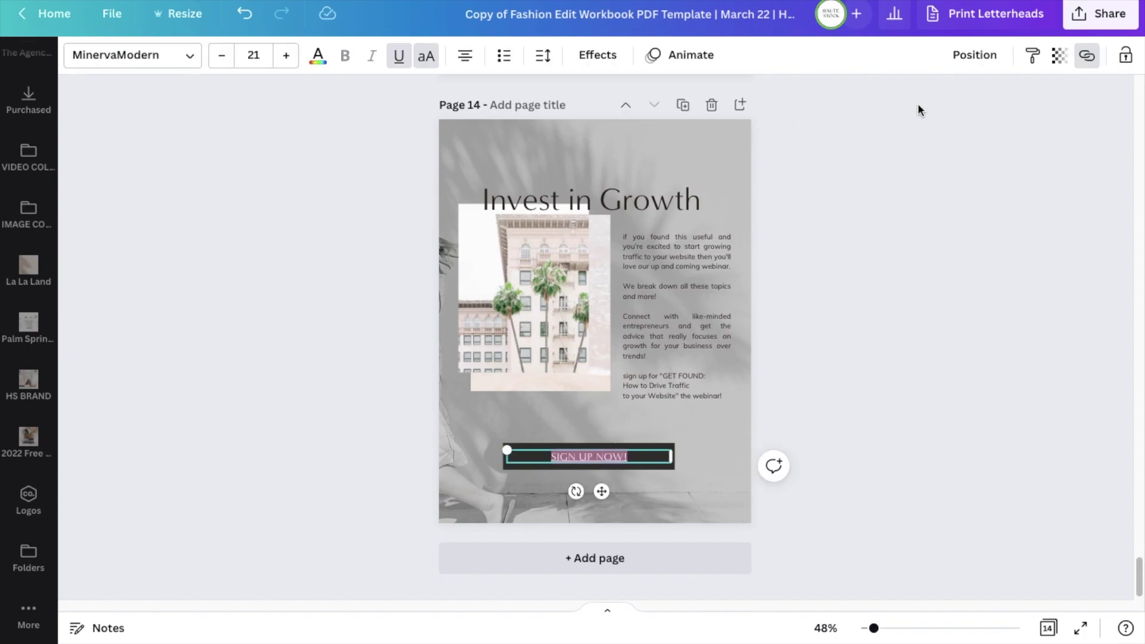
left_click(1088, 56)
left_click(969, 122)
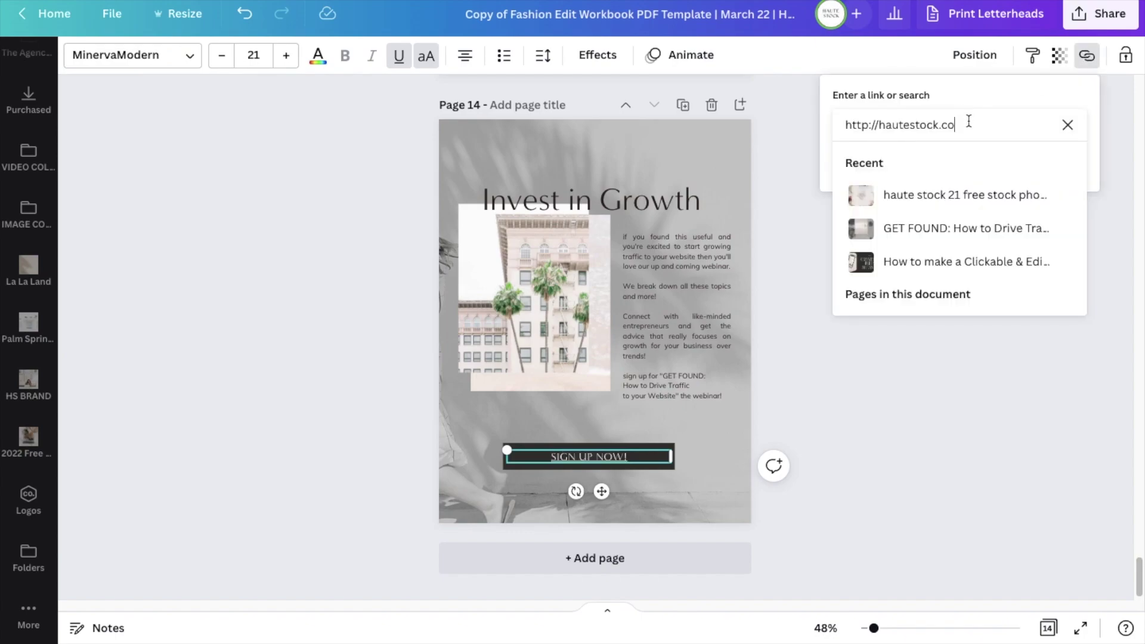
left_click(1022, 95)
left_click(1014, 130)
key("Return")
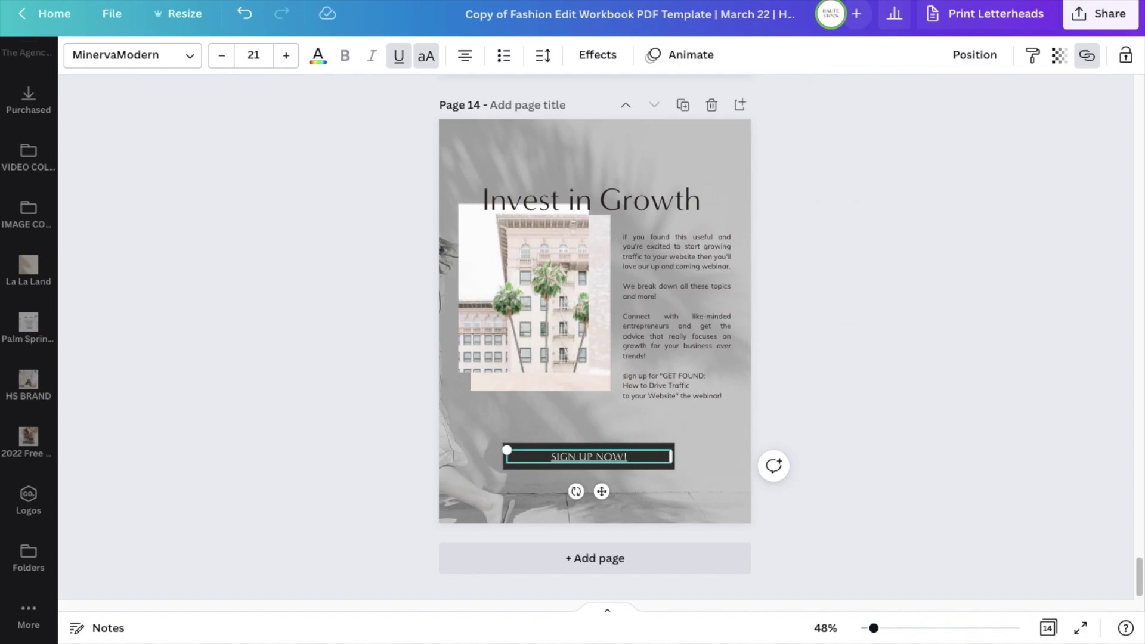
left_click(1079, 18)
Step: Download the workbook from Canva as a PDF Standard file
left_click(926, 398)
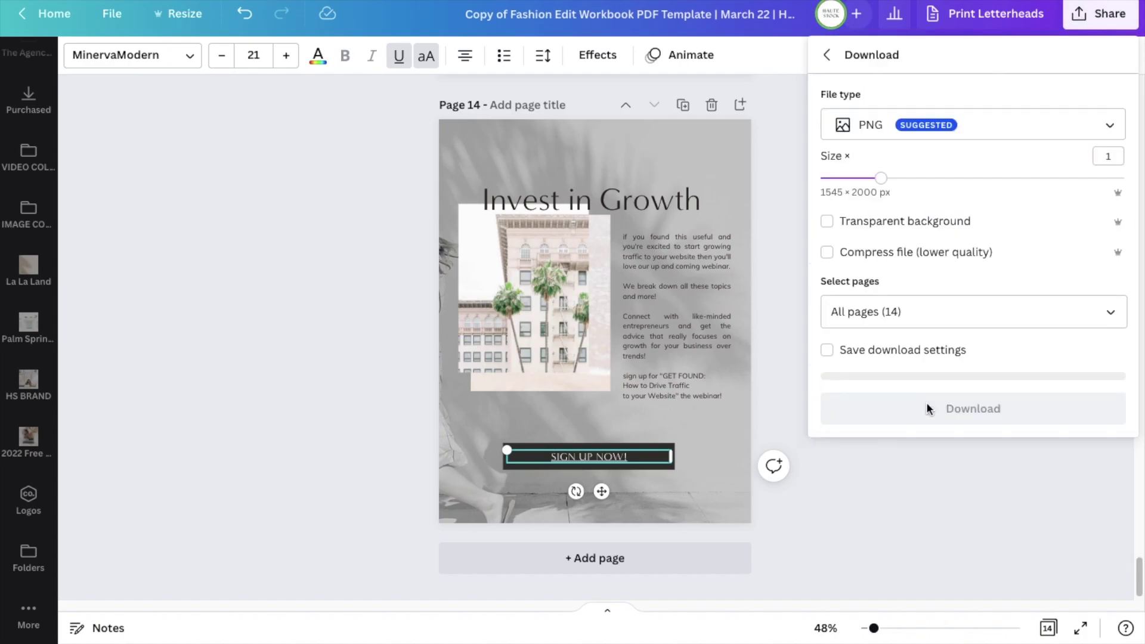
left_click(1026, 121)
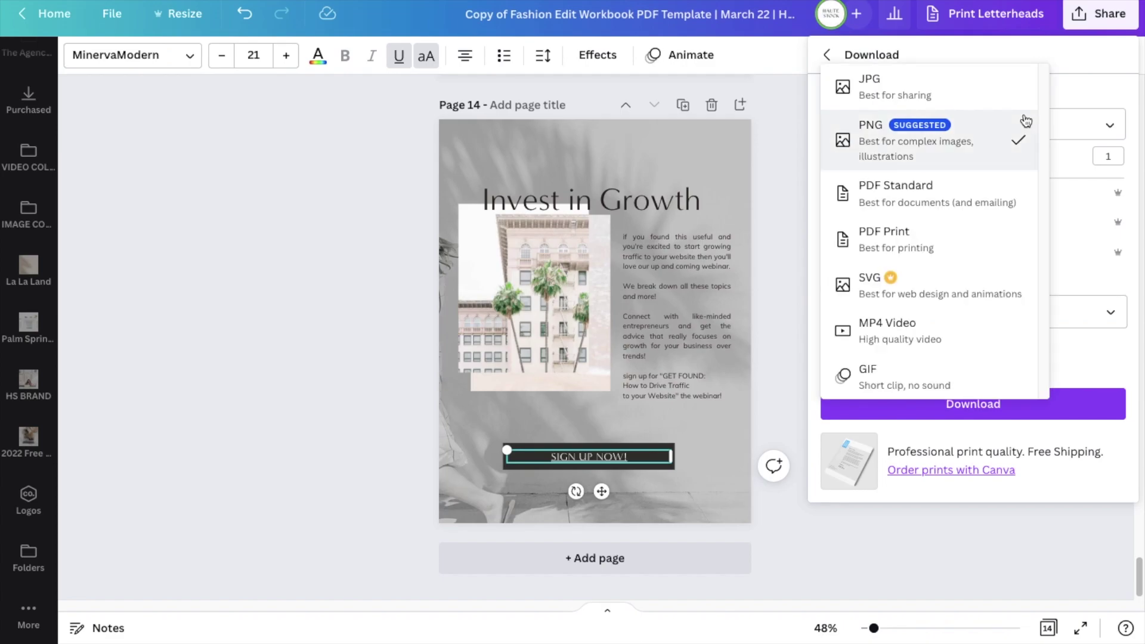
left_click(968, 192)
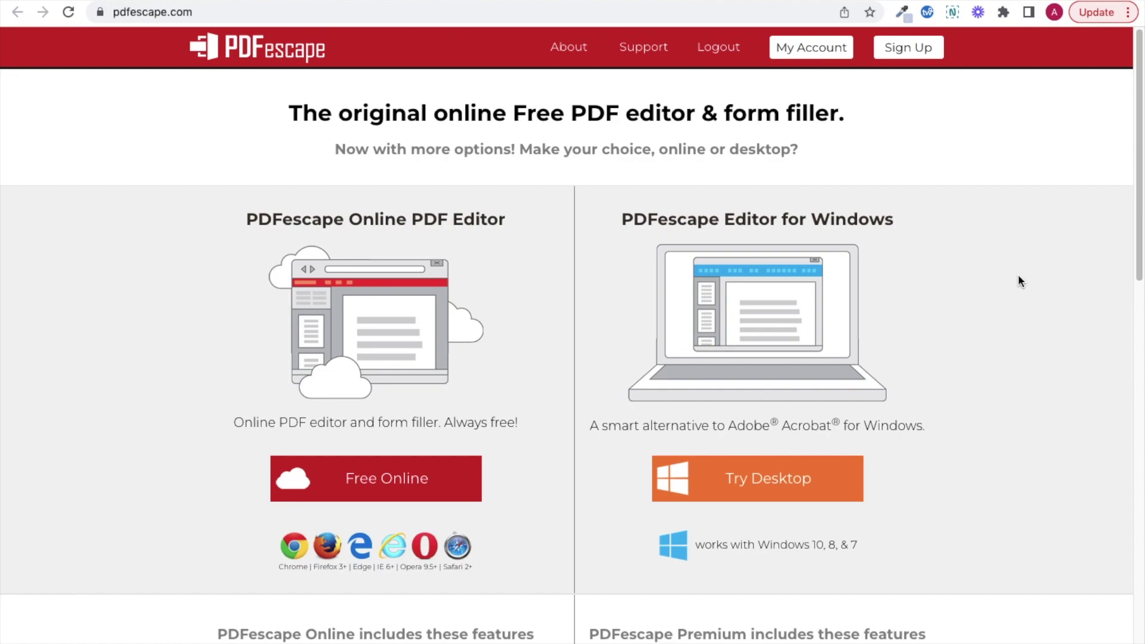
Step: Upload Get Found Workbook.pdf to PDFescape's free online editor and display page 12
left_click(450, 478)
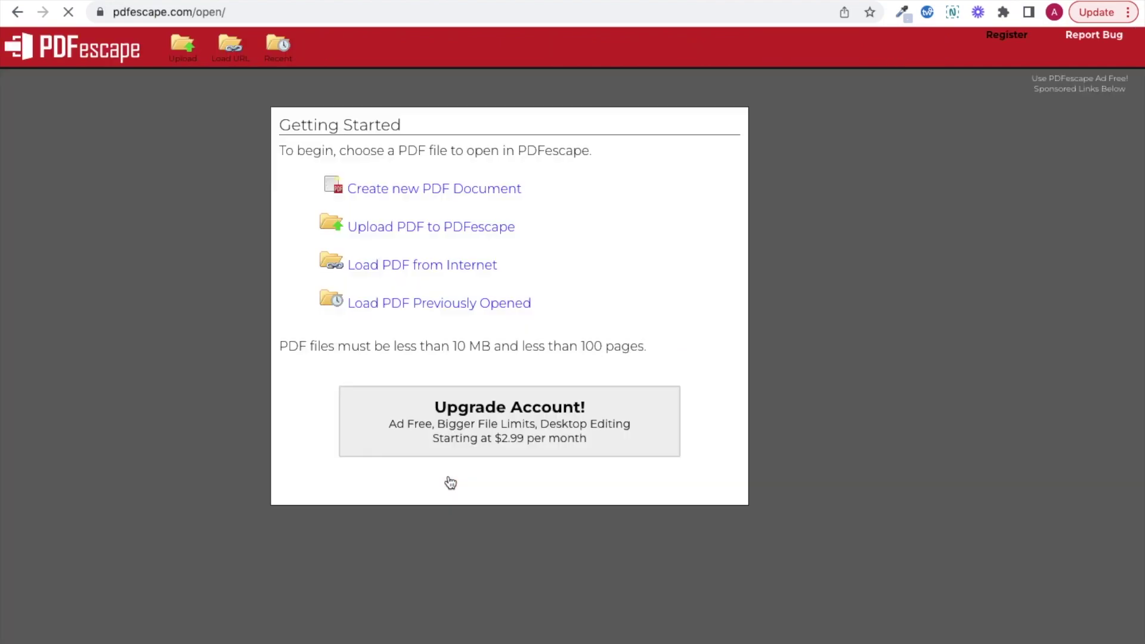
left_click(417, 227)
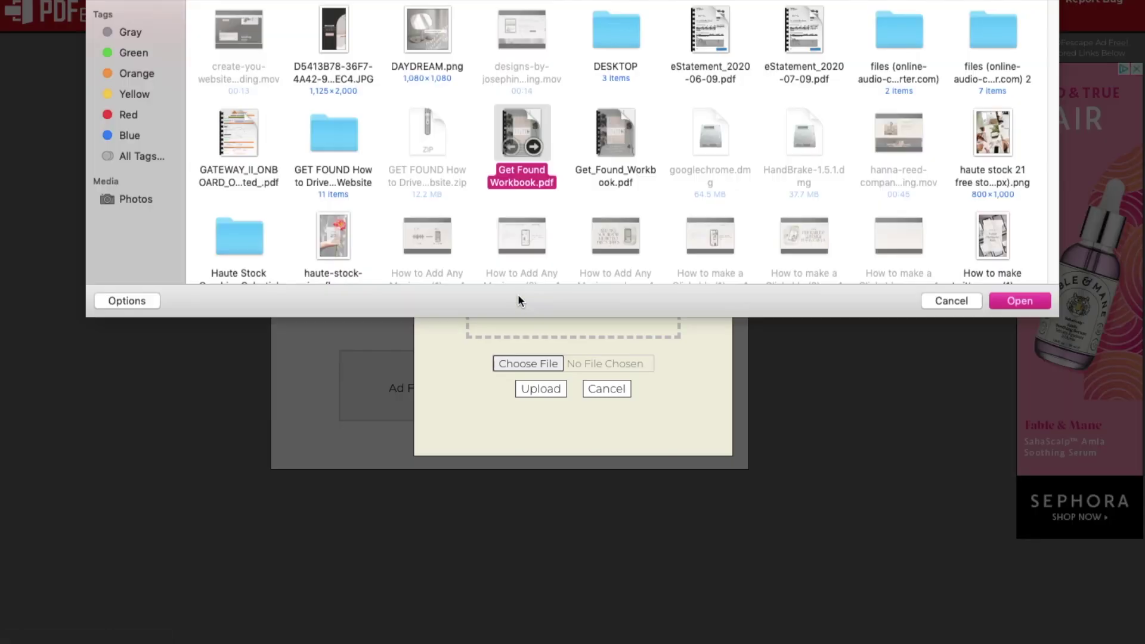
left_click(951, 335)
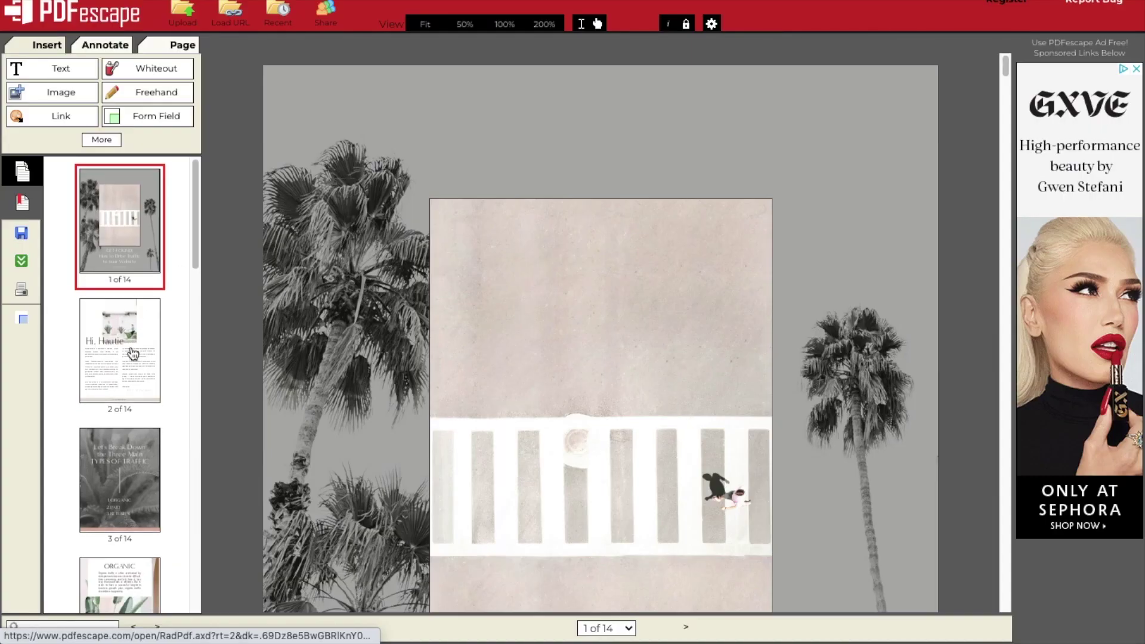
scroll(158, 365, "down", 8)
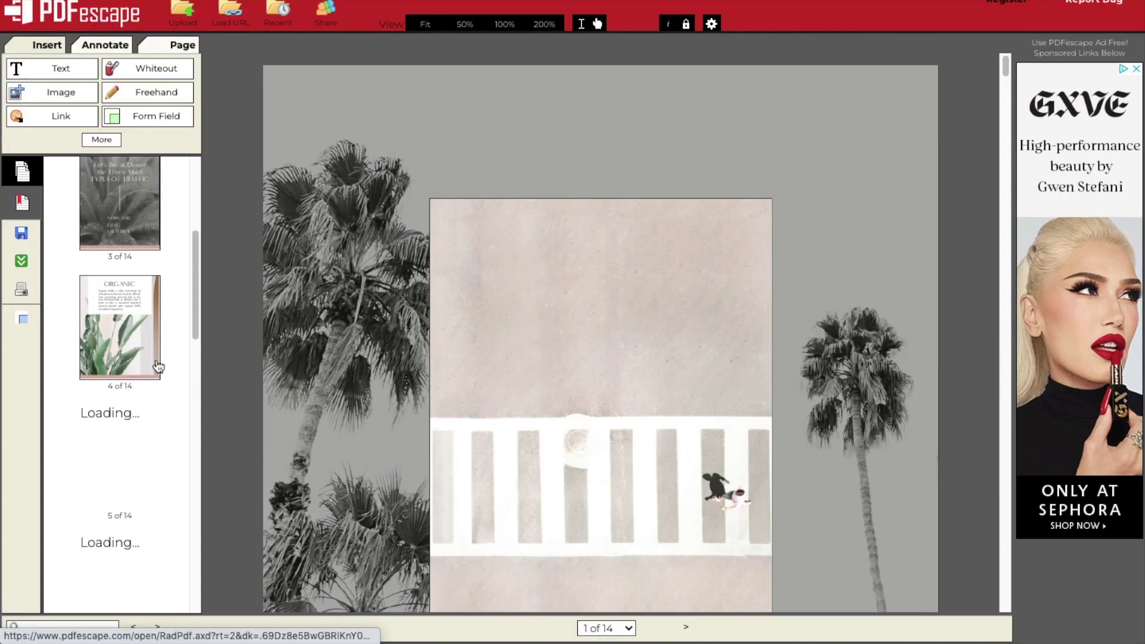
scroll(158, 365, "down", 8)
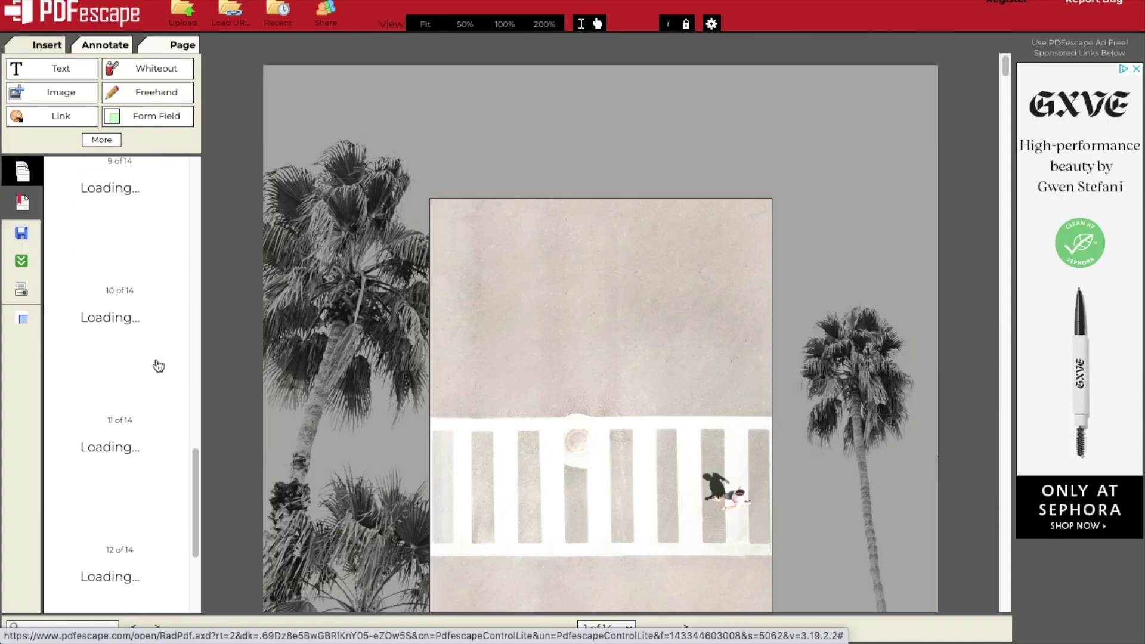
scroll(158, 365, "down", 4)
left_click(128, 285)
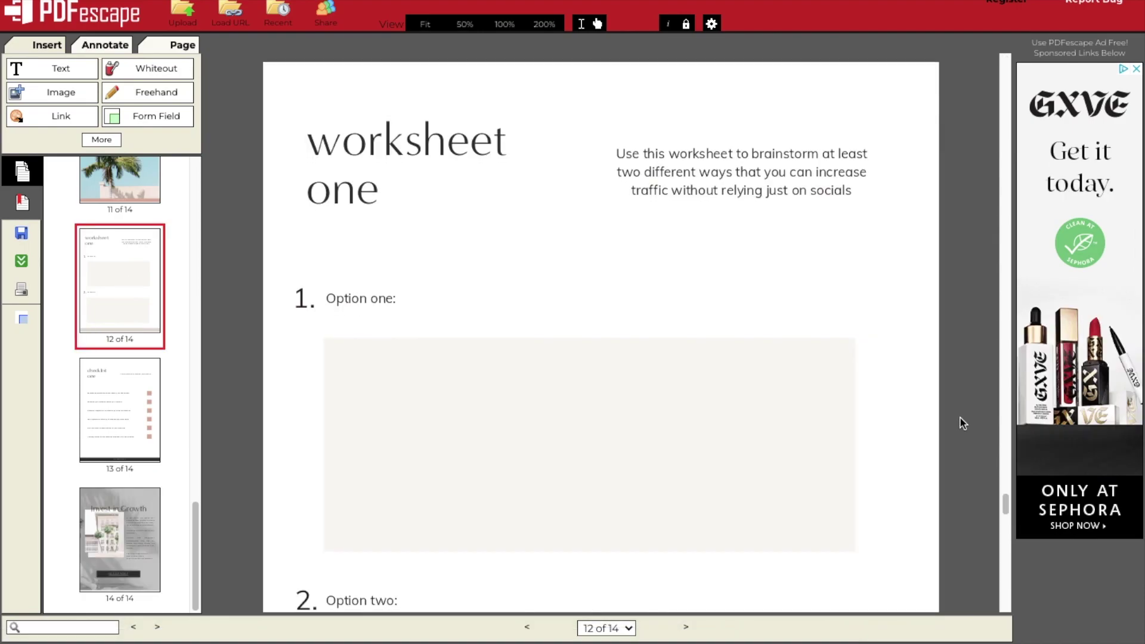
scroll(967, 421, "down", 2)
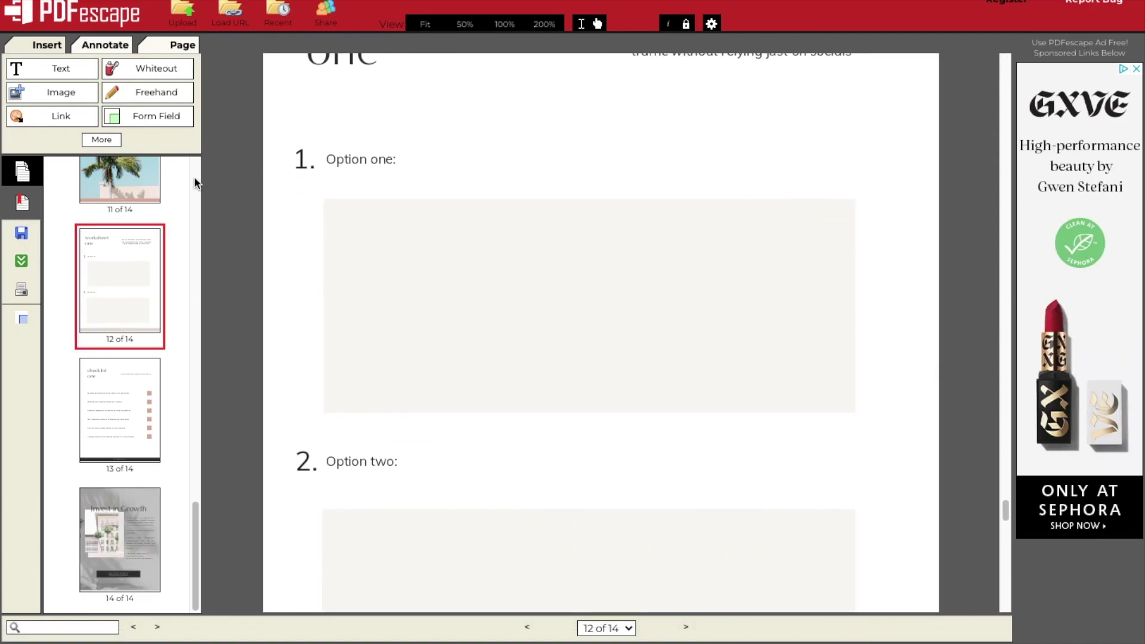
Step: Choose Text Paragraph as the form field type to insert
left_click(157, 128)
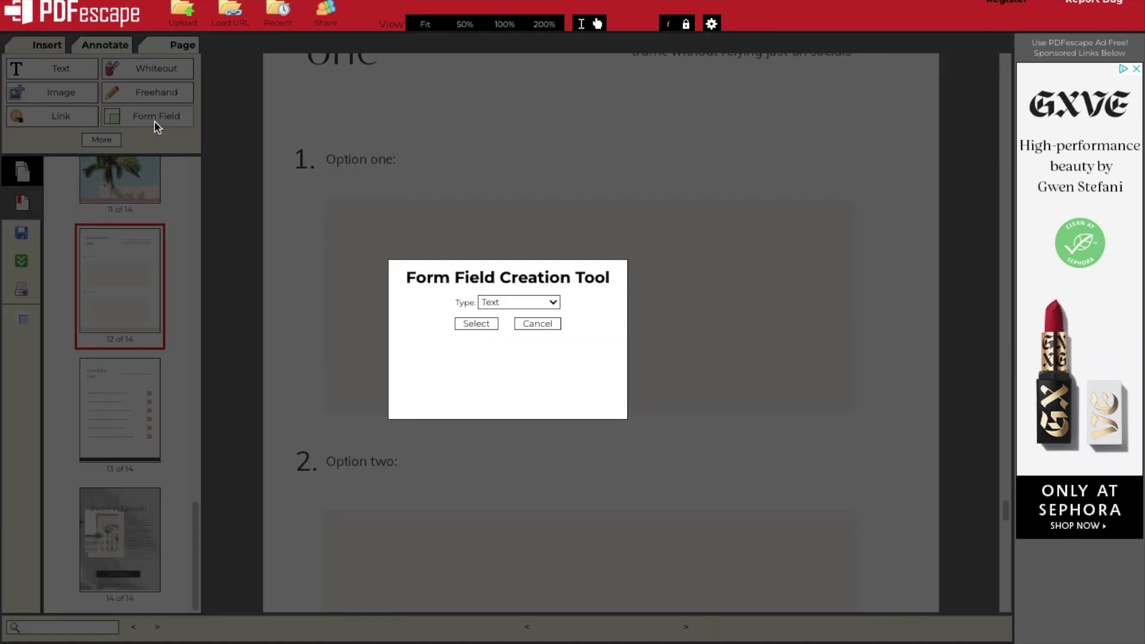
left_click(550, 304)
left_click(516, 315)
left_click(481, 329)
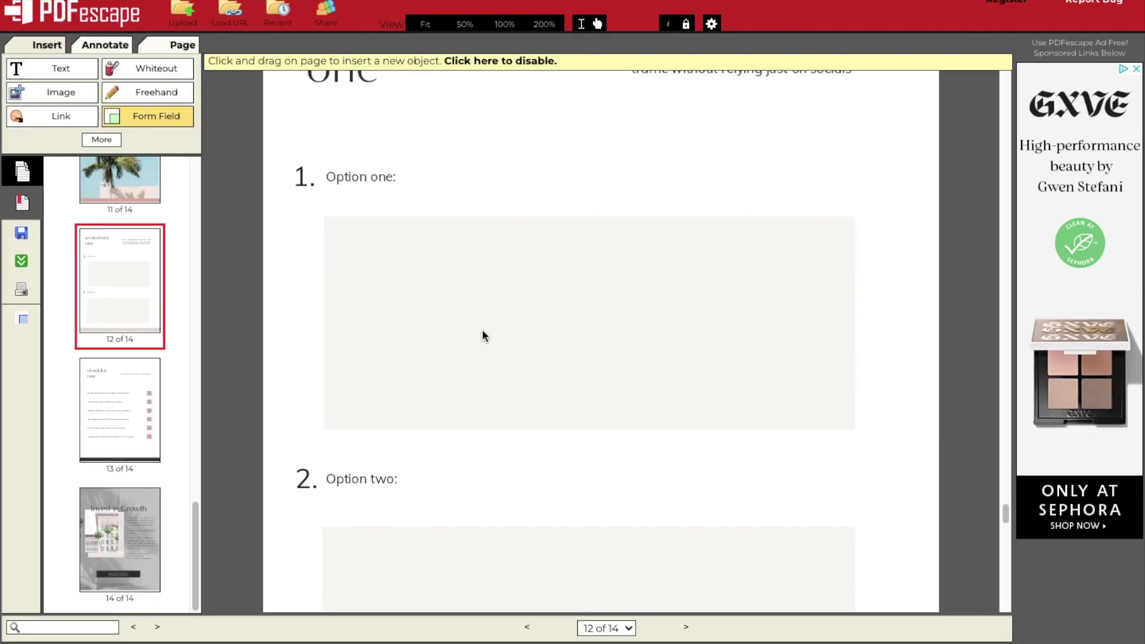
Step: Draw paragraph text fields over the Option one and Option two boxes
left_click_drag(326, 217, 854, 429)
left_click_drag(321, 214, 320, 215)
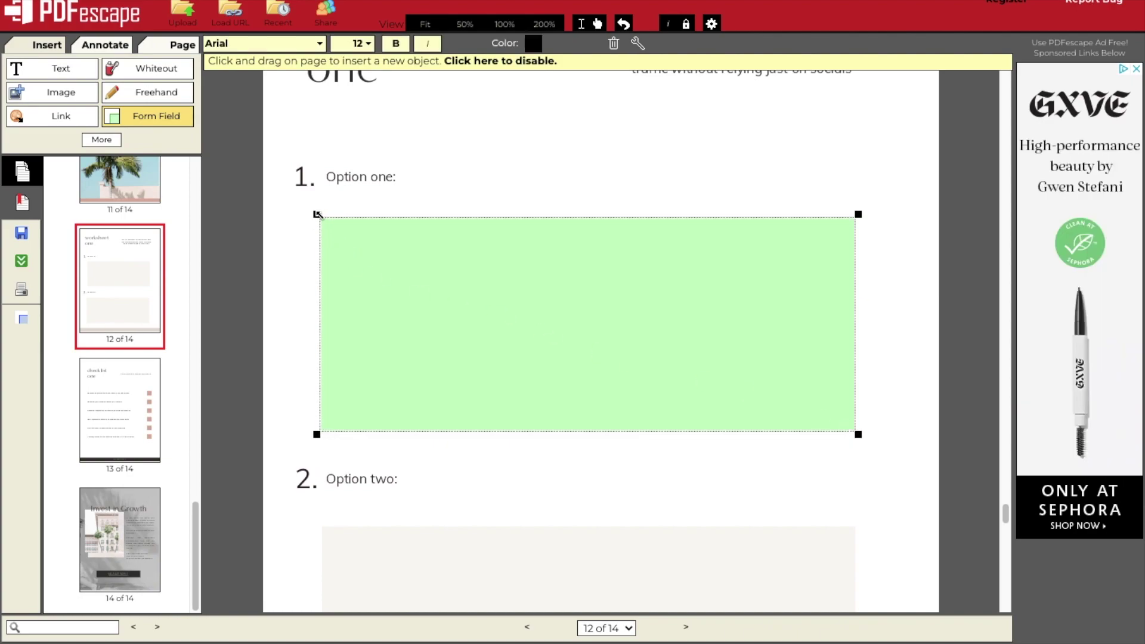
scroll(321, 215, "down", 3)
left_click_drag(366, 396, 529, 440)
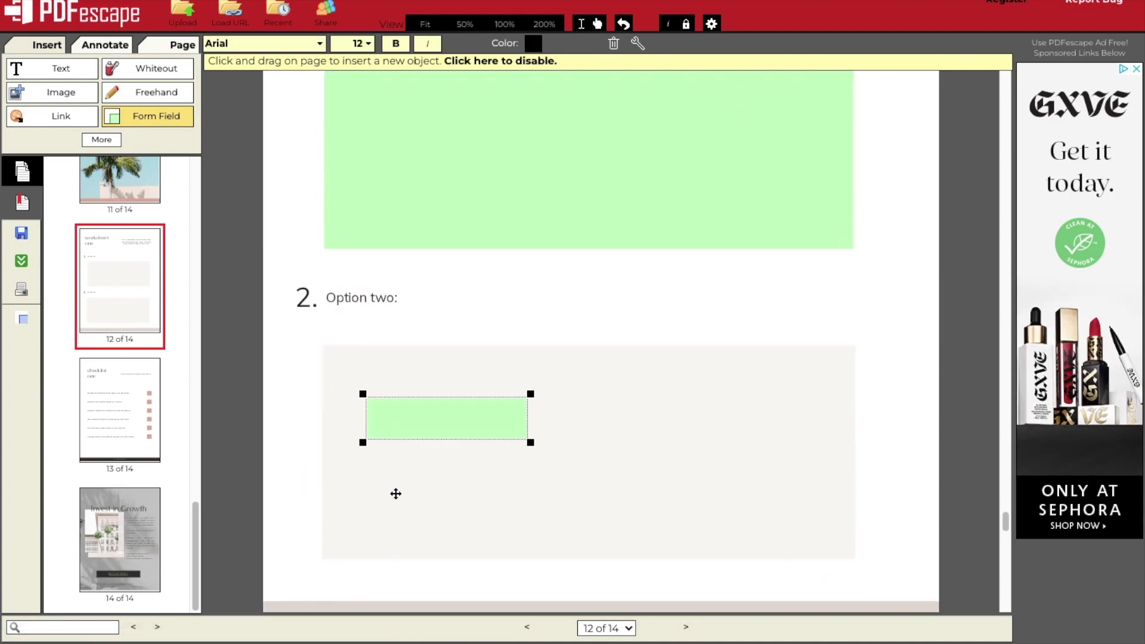
left_click_drag(404, 411, 358, 284)
left_click_drag(485, 317, 861, 488)
left_click(912, 433)
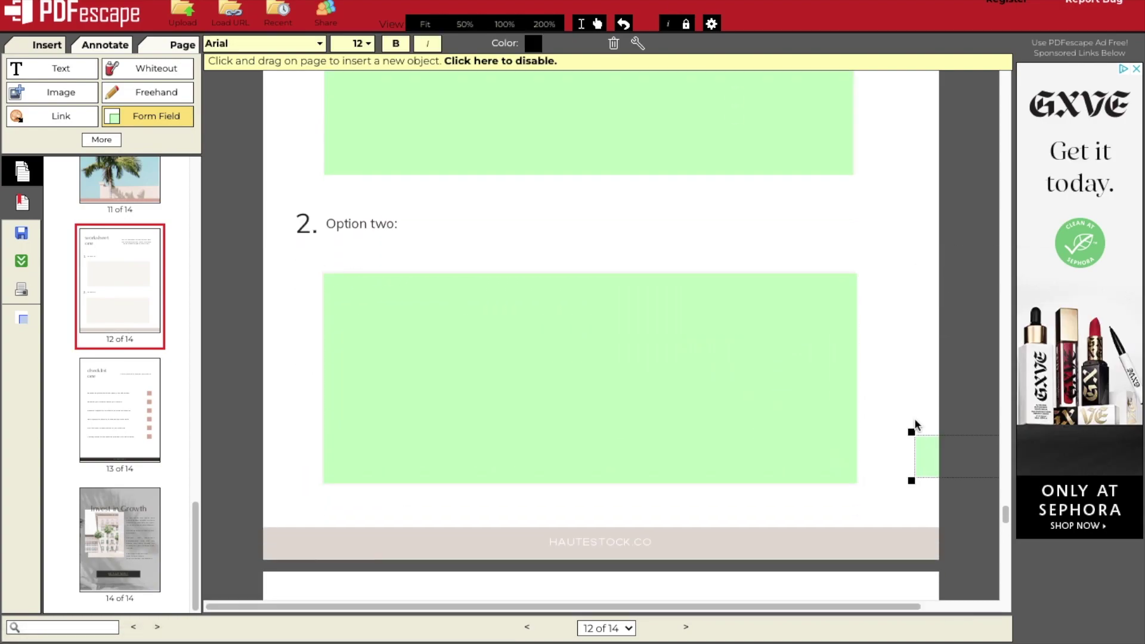
Step: Delete the stray small field and set Checkbox as the form field type
left_click(613, 42)
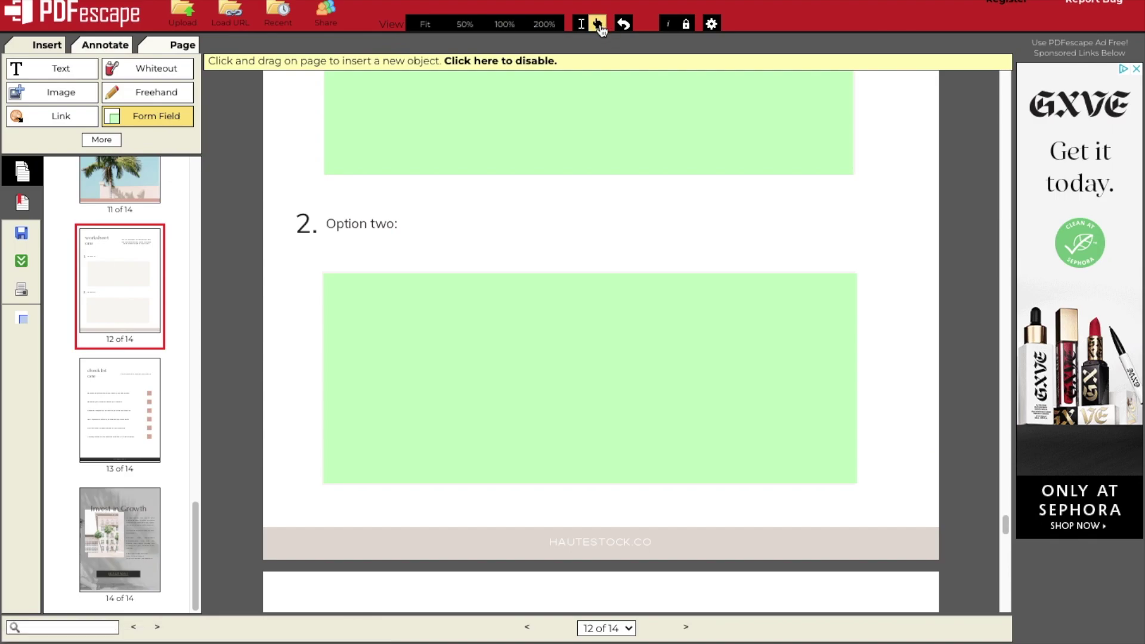
left_click(597, 23)
scroll(866, 421, "up", 1)
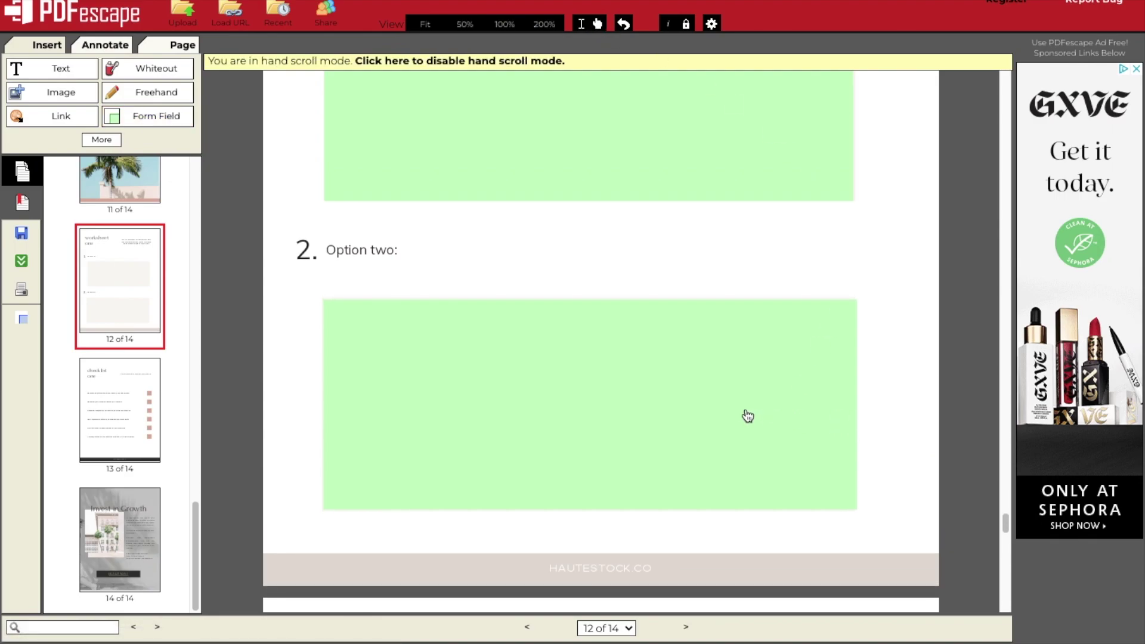
left_click(154, 115)
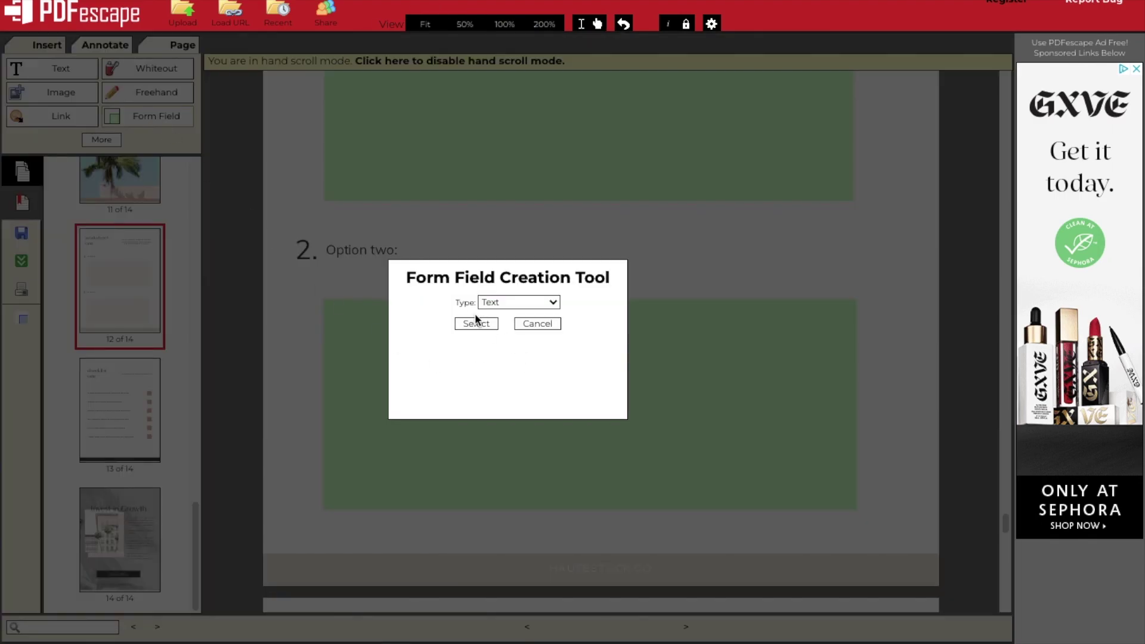
left_click(524, 302)
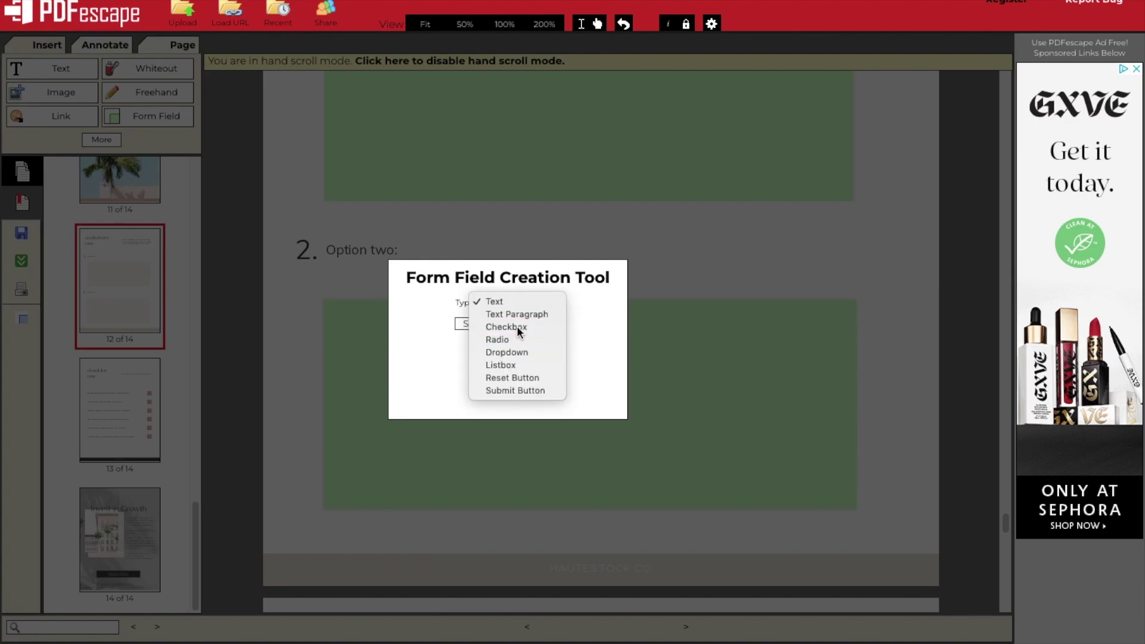
left_click(517, 327)
left_click(477, 324)
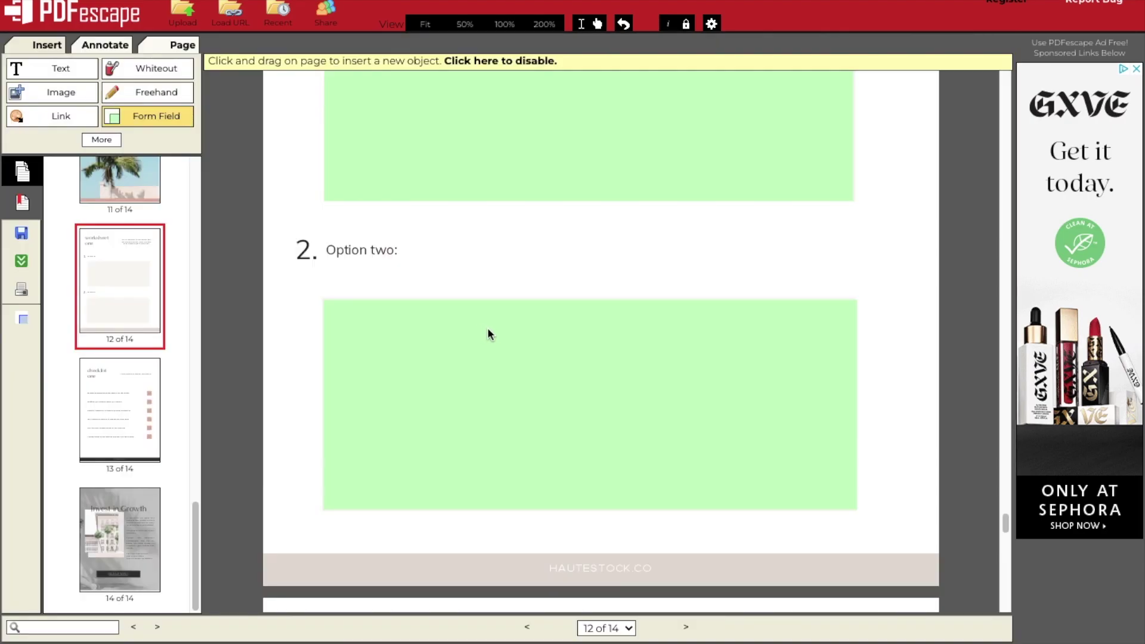
Step: Place checkbox fields on all six pink boxes of the page 13 checklist
scroll(725, 396, "down", 10)
scroll(774, 388, "down", 3)
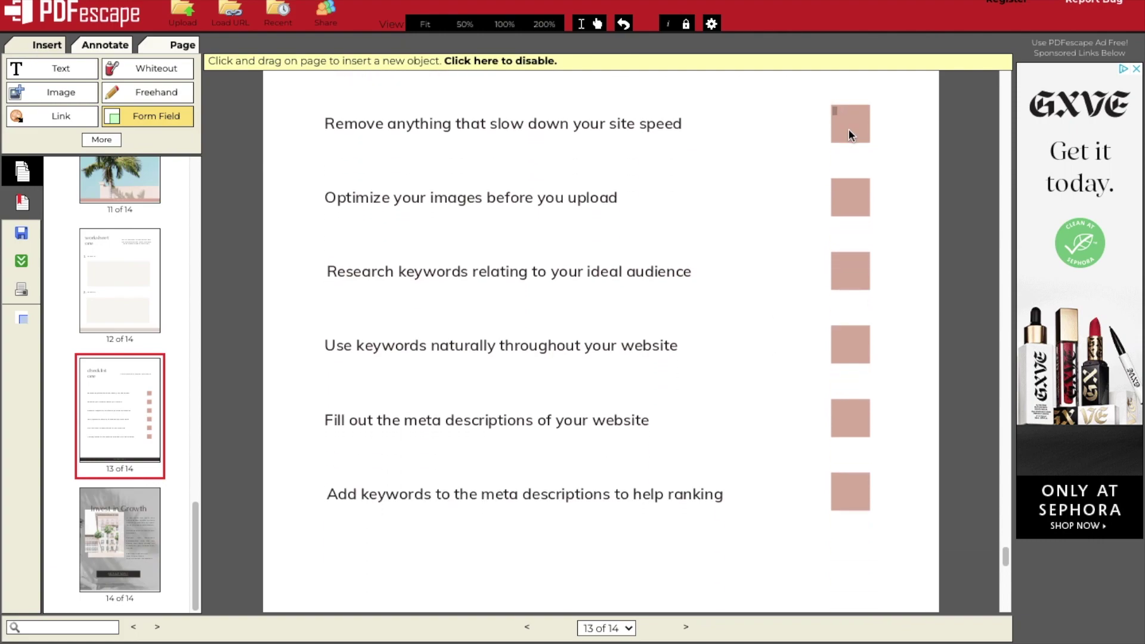
left_click(850, 125)
left_click(850, 197)
left_click(851, 272)
left_click(850, 345)
left_click(851, 420)
left_click(846, 494)
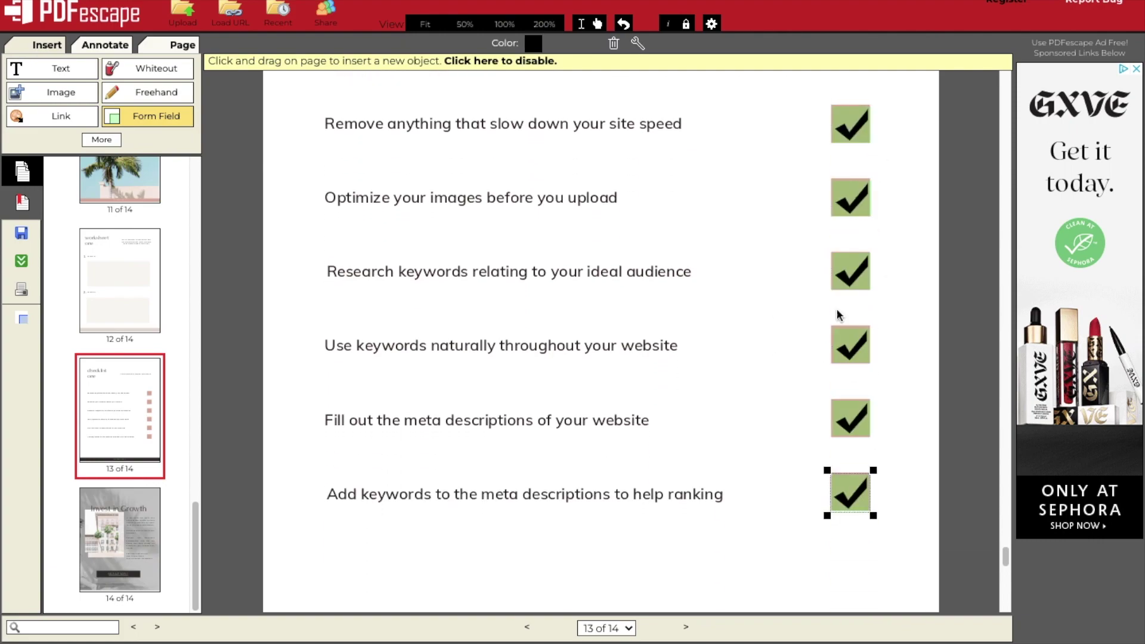
Step: Check the placed checkboxes, then save and download the edited workbook and open it
left_click(828, 323)
left_click(826, 173)
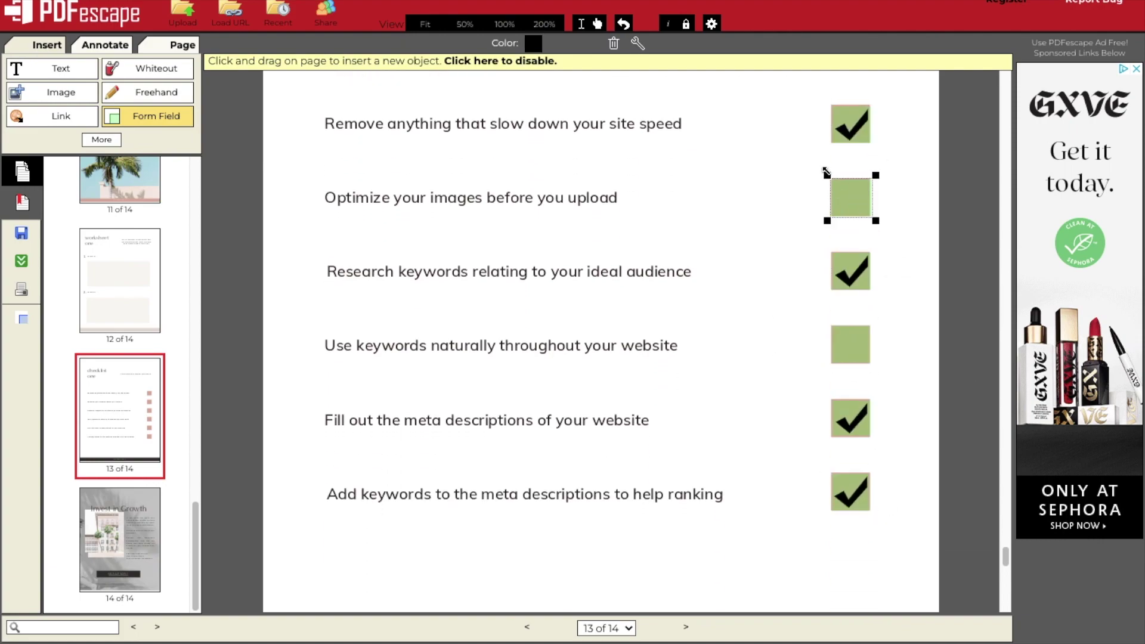
left_click(830, 103)
left_click(829, 471)
key("Escape")
scroll(964, 511, "down", 5)
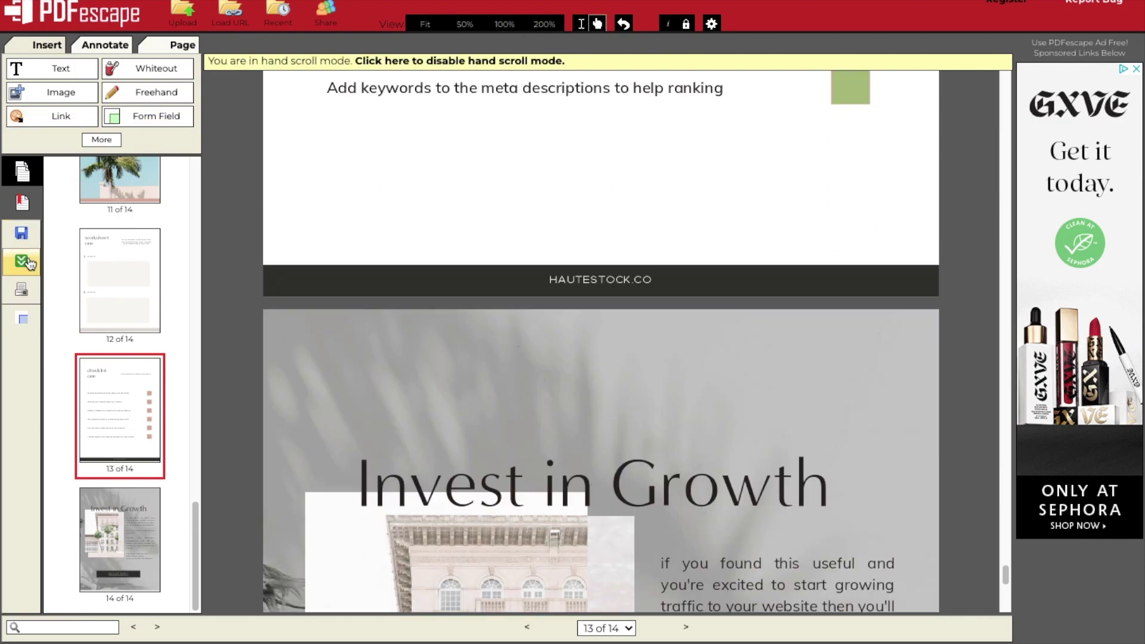
left_click(27, 262)
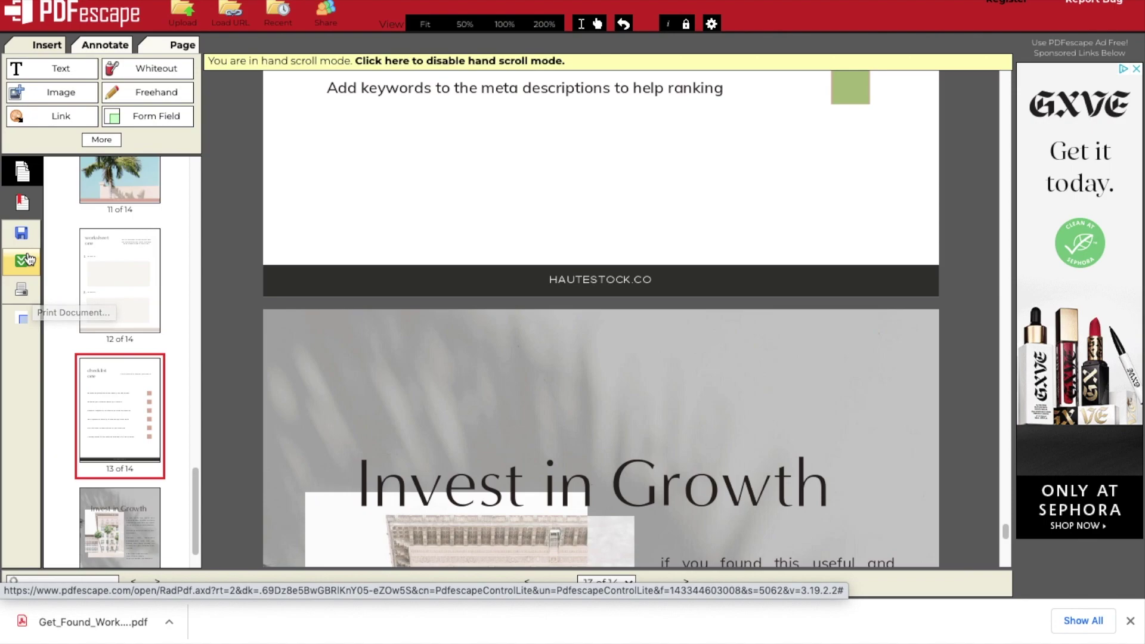
left_click(115, 622)
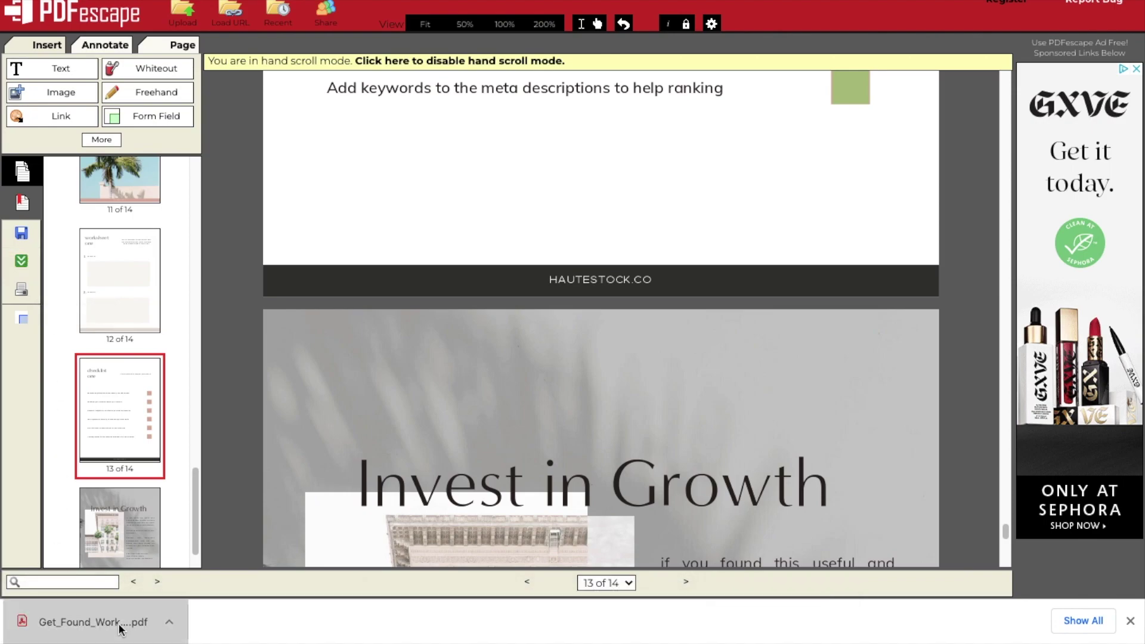
Step: Enter 'testing testing' in the Option one field of the downloaded PDF
scroll(307, 239, "down", 20)
scroll(306, 238, "down", 20)
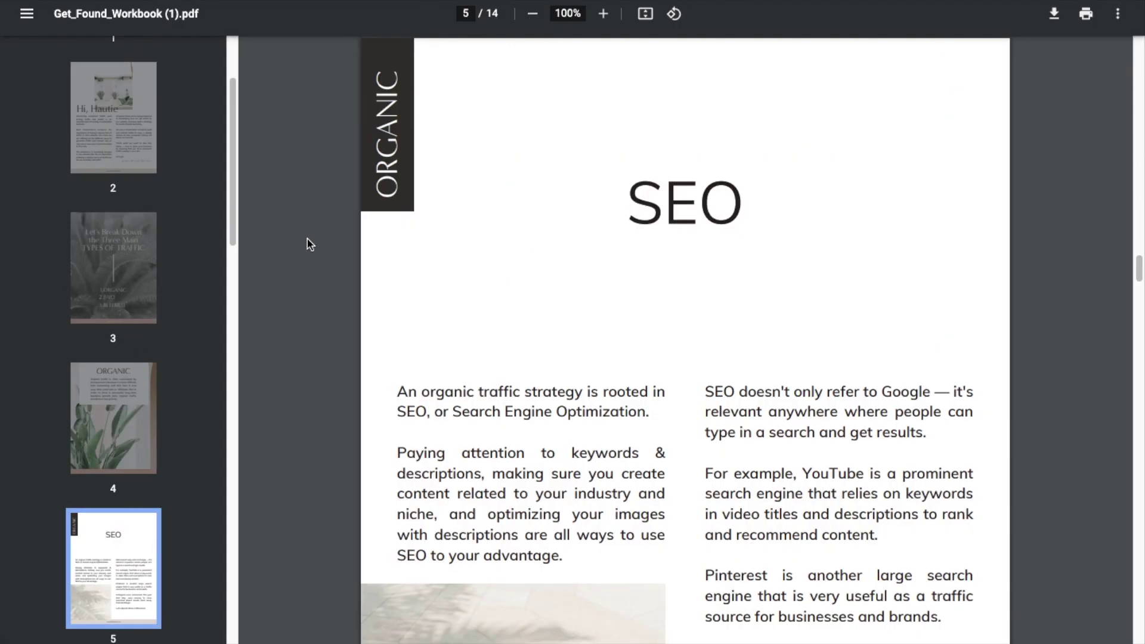
scroll(307, 243, "down", 10)
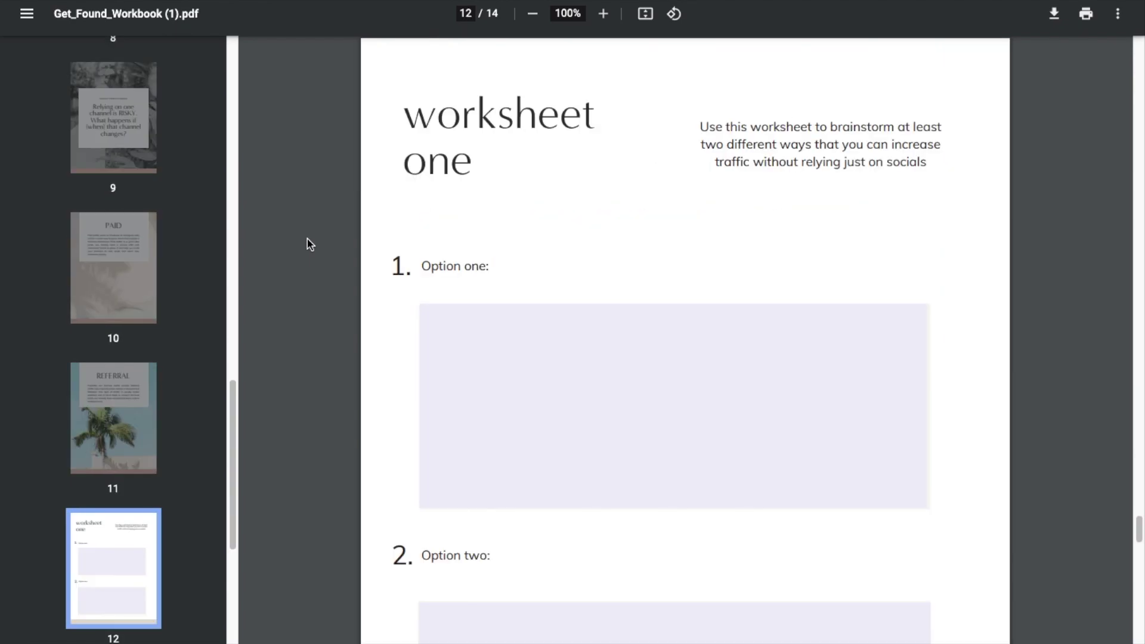
scroll(307, 244, "down", 1)
left_click(467, 272)
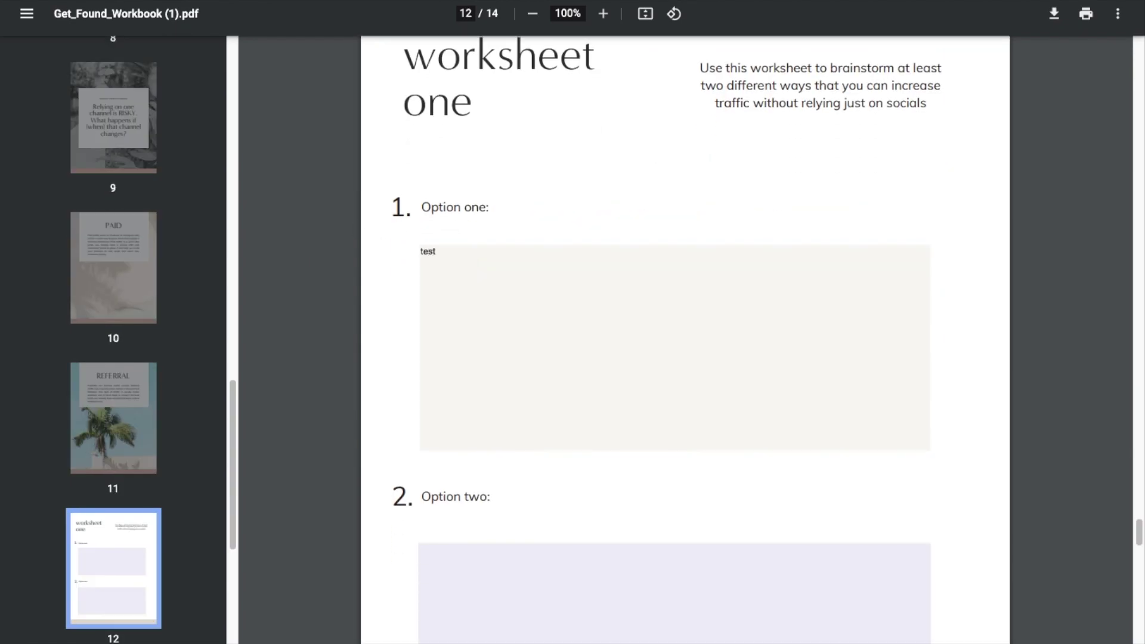
type("testing testing")
Step: Tick all six checklist boxes
scroll(506, 255, "down", 12)
left_click(925, 268)
scroll(939, 379, "down", 3)
left_click(925, 161)
left_click(925, 233)
left_click(922, 305)
left_click(925, 374)
left_click(924, 444)
Step: Follow the SIGN UP NOW! link on page 14 to the Haute Stock homepage
scroll(1061, 501, "up", 2)
scroll(1061, 499, "down", 15)
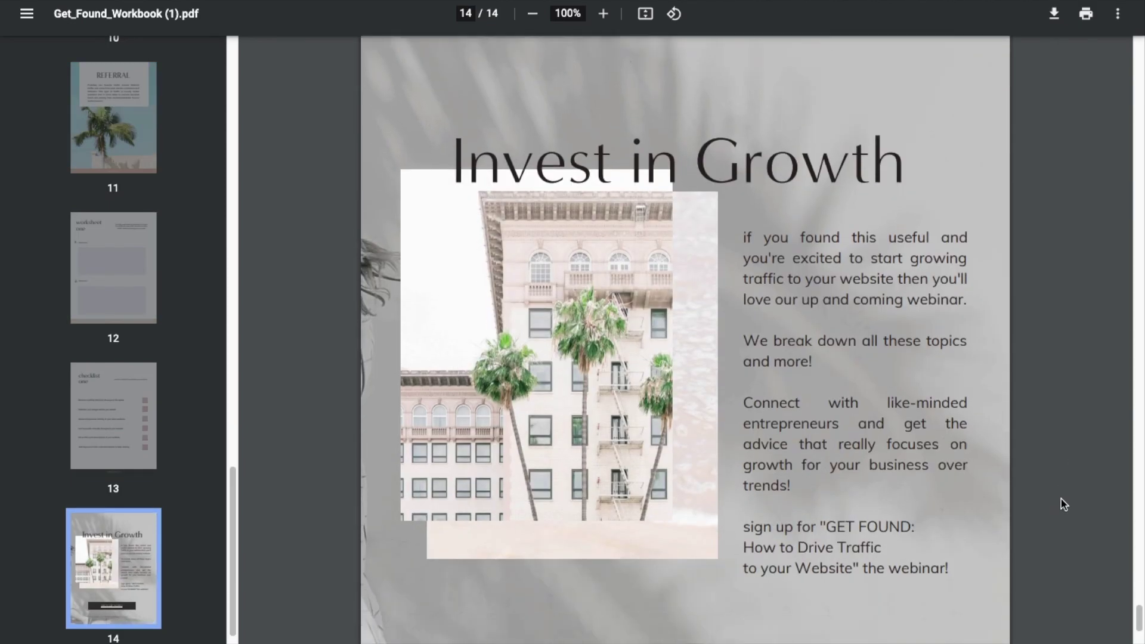
scroll(1066, 504, "down", 1)
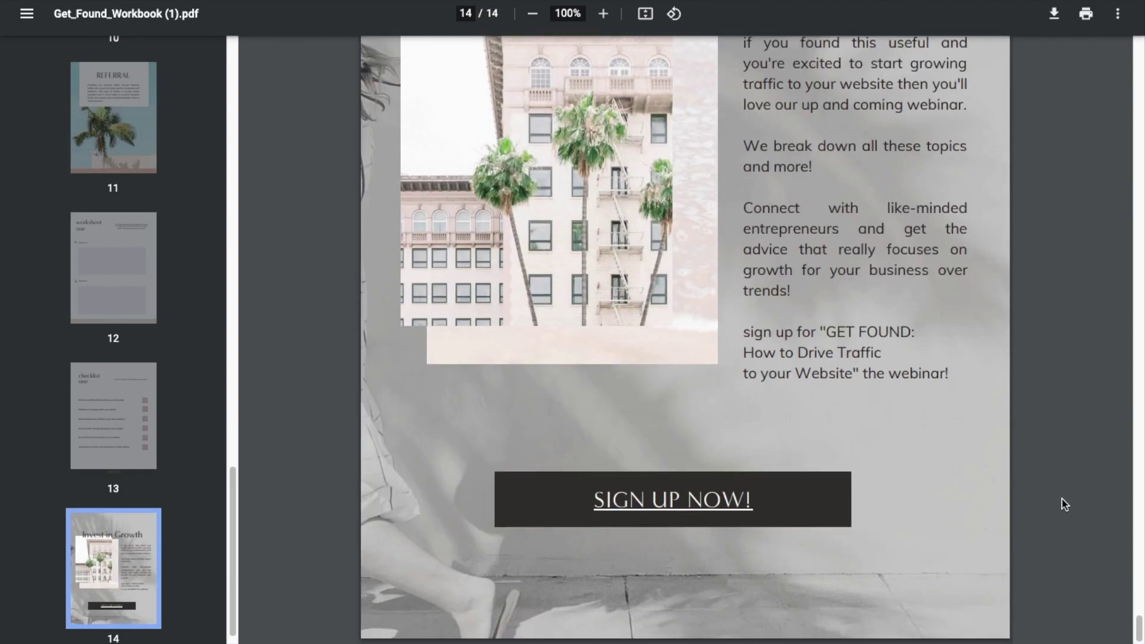
left_click(687, 503)
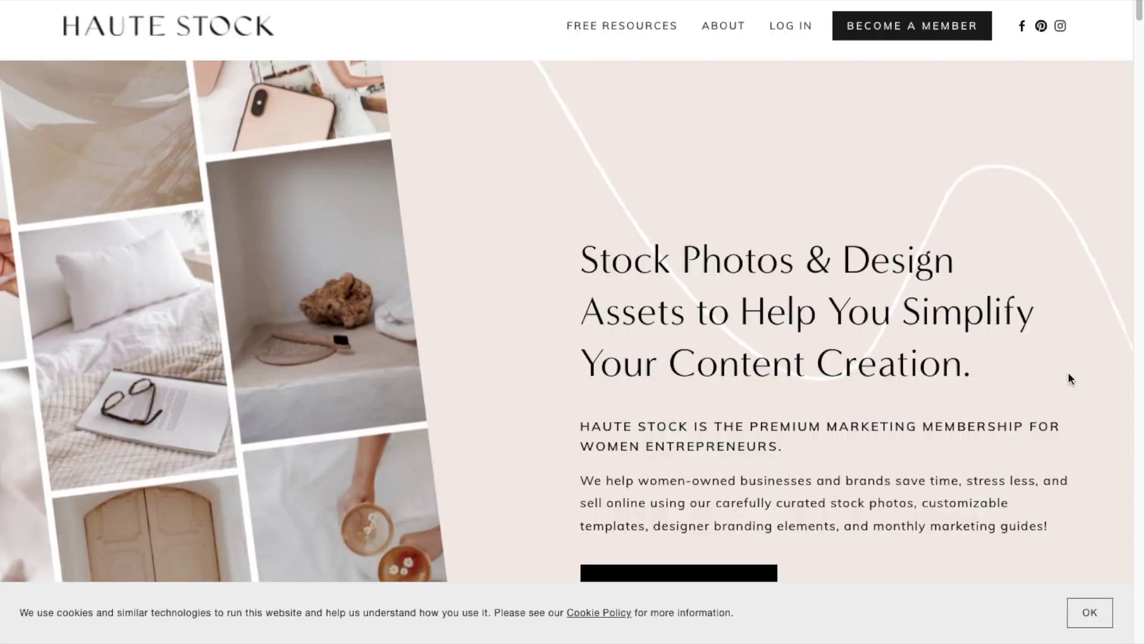